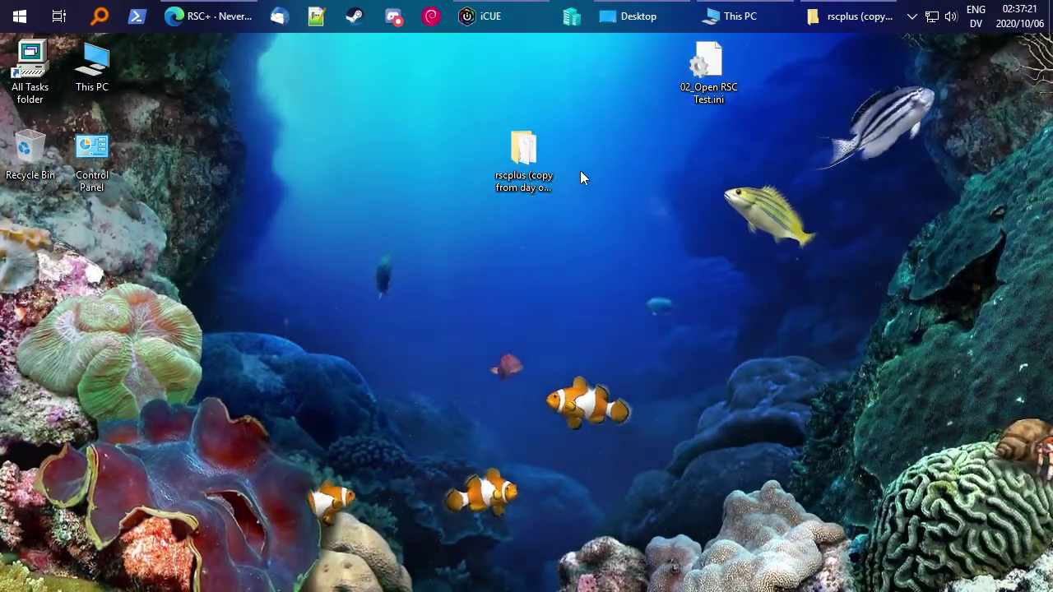
Open the desktop folder "rscplus (copy from day of closure)", launch rscplus.jar, and minimize the folder window.
double_click(525, 163)
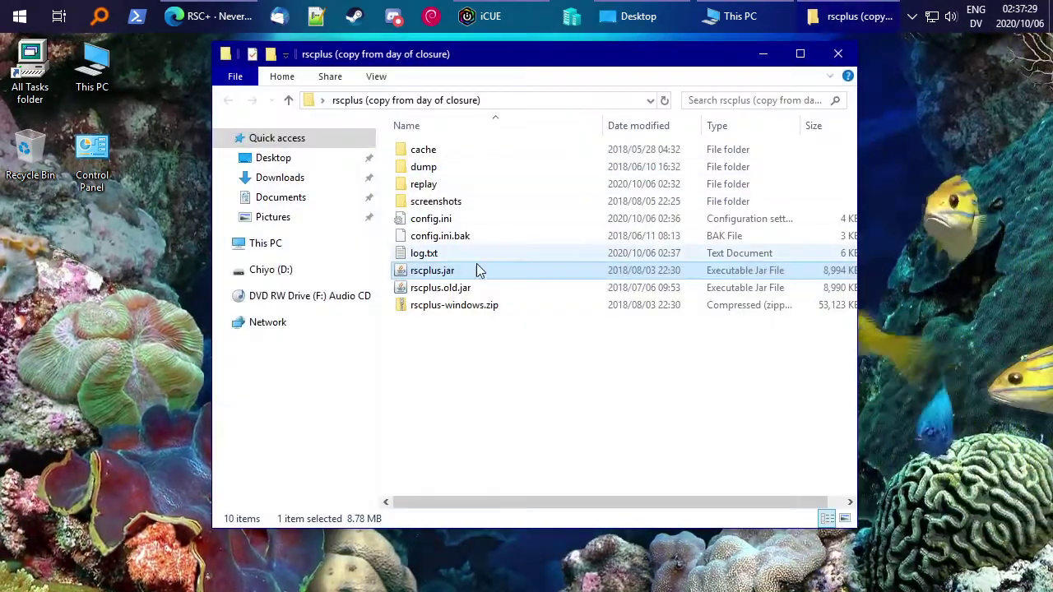
double_click(451, 272)
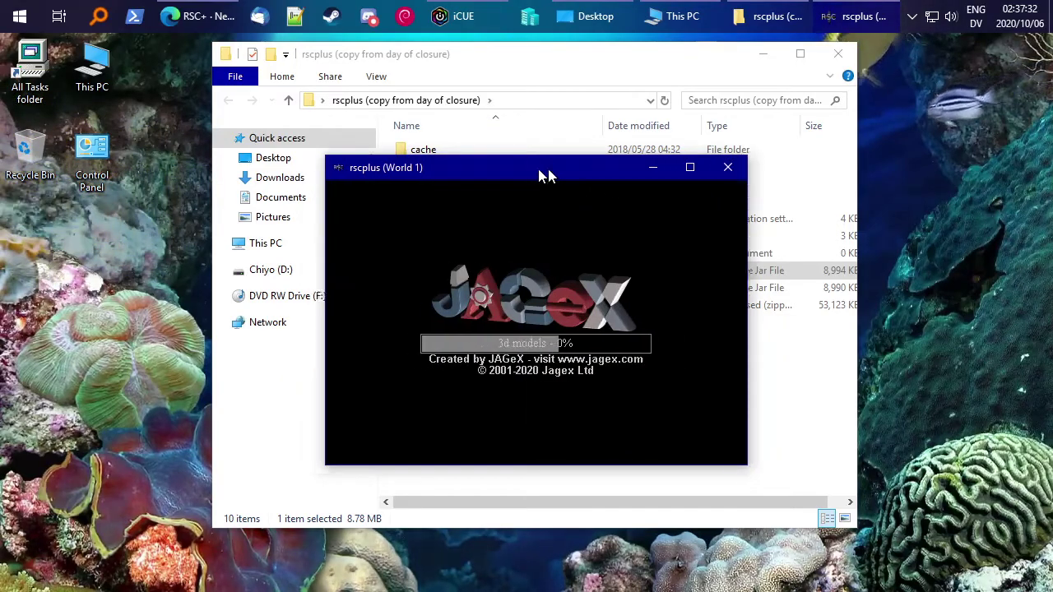
drag(538, 171, 588, 119)
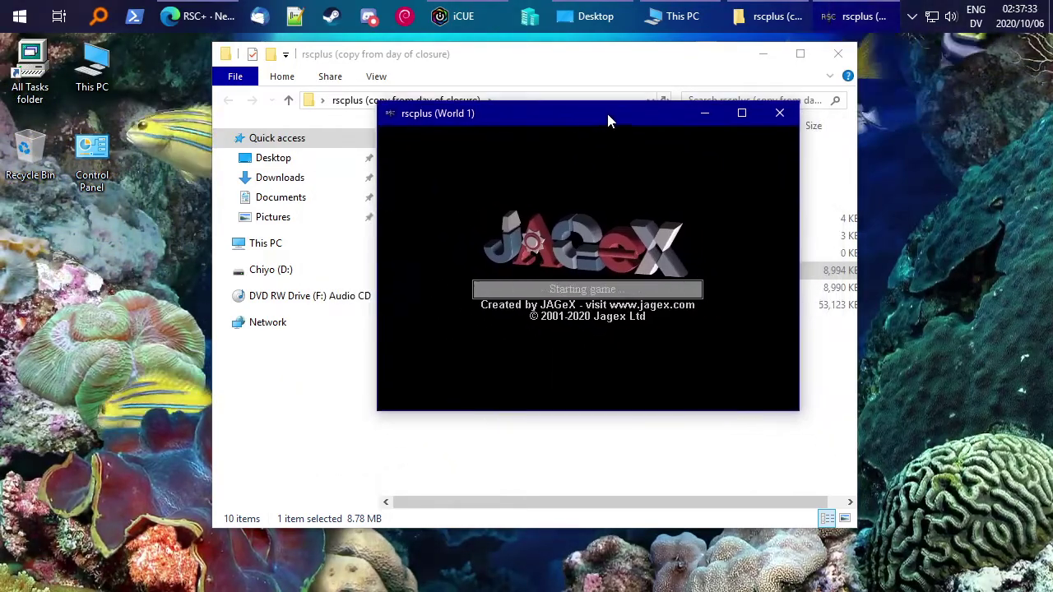
click(763, 53)
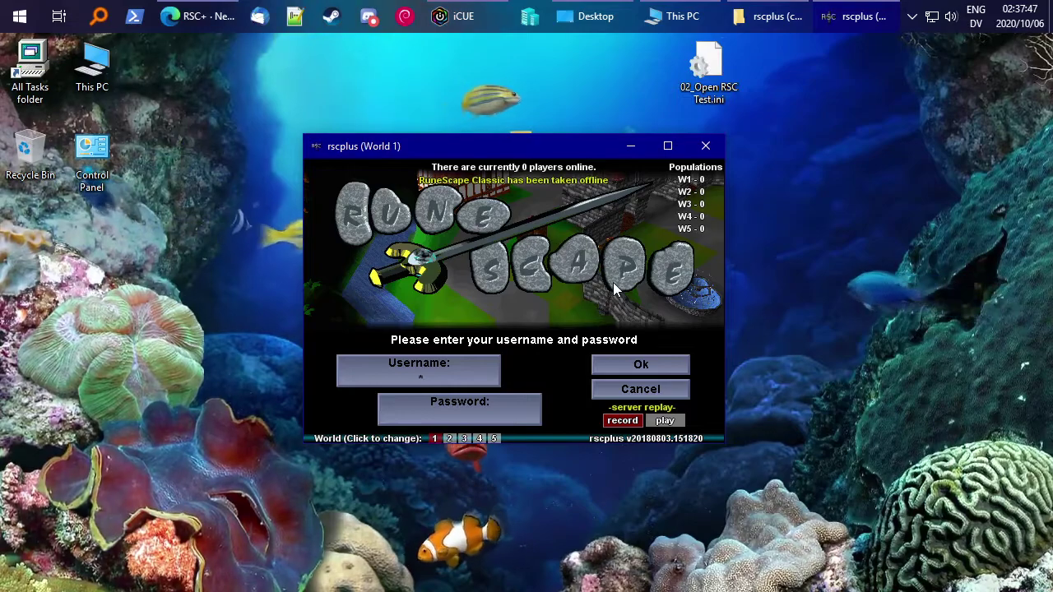
Ensure checking for rscplus updates from GitHub at launch is enabled in the client's General settings, save, and close the client.
key(ctrl+o)
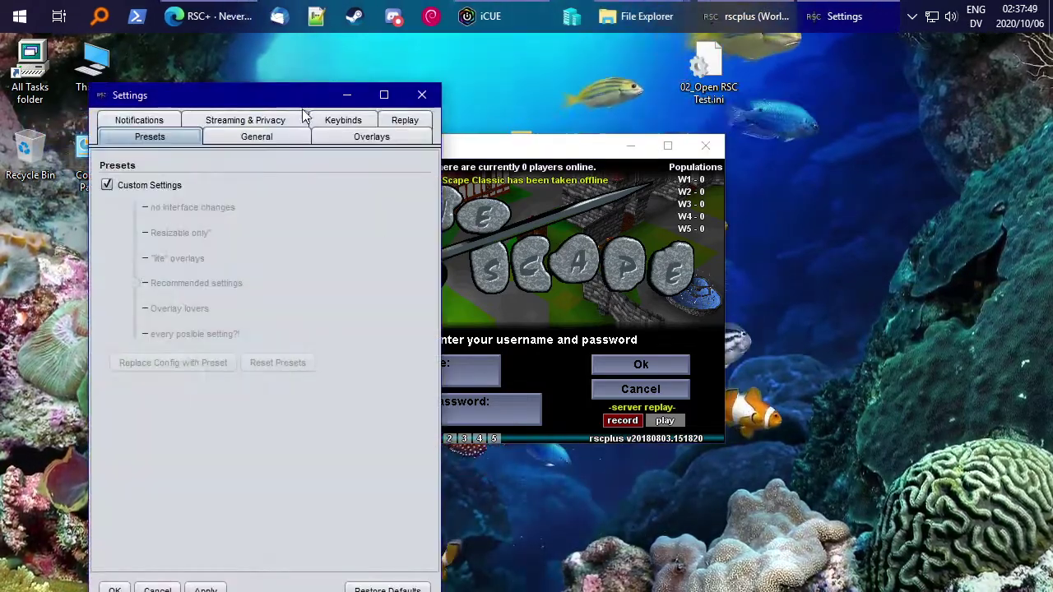
drag(302, 106, 914, 73)
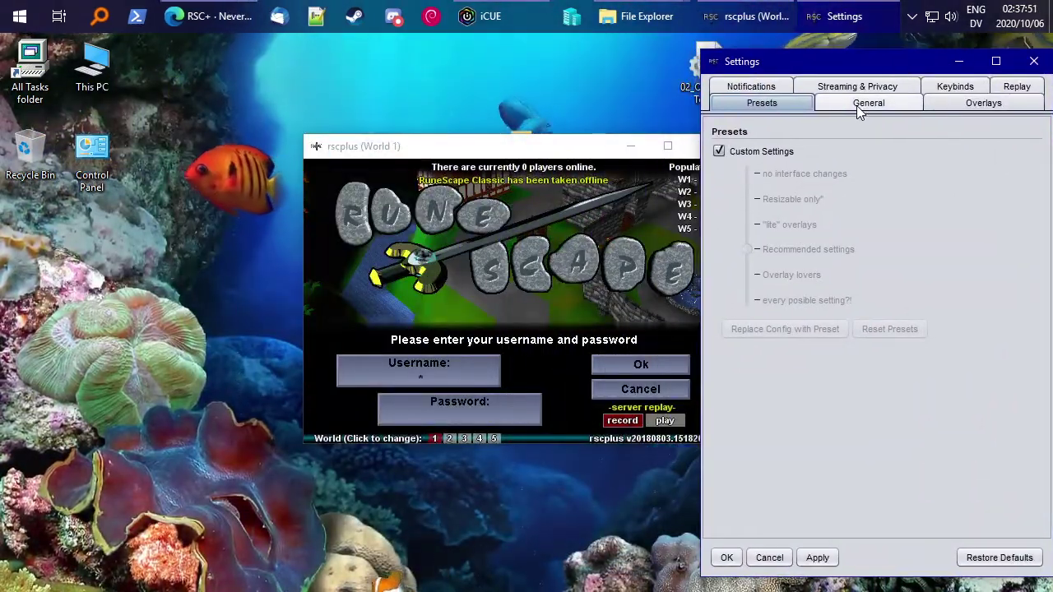
click(860, 105)
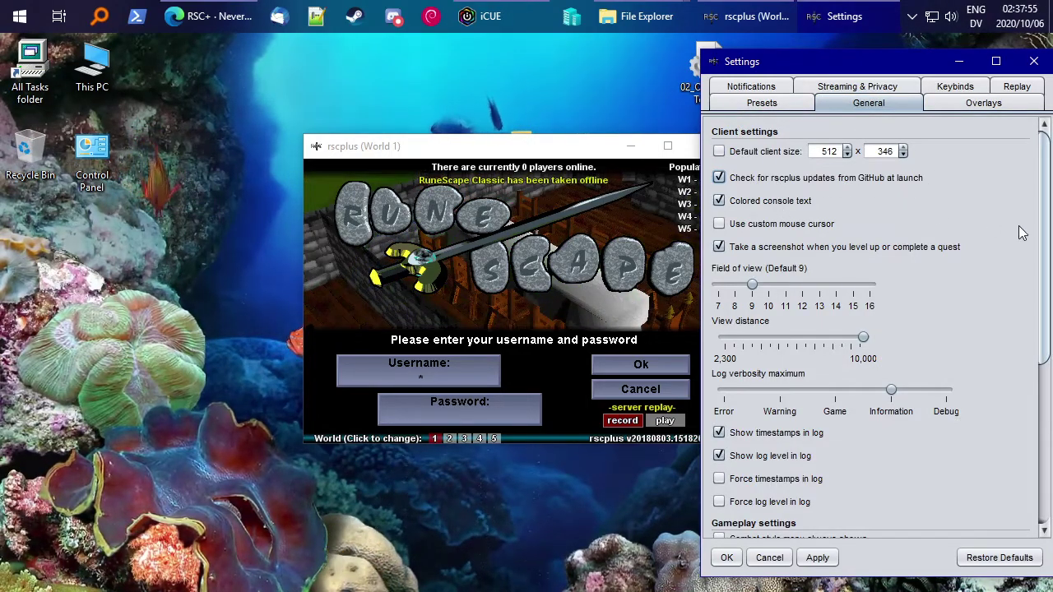
click(726, 558)
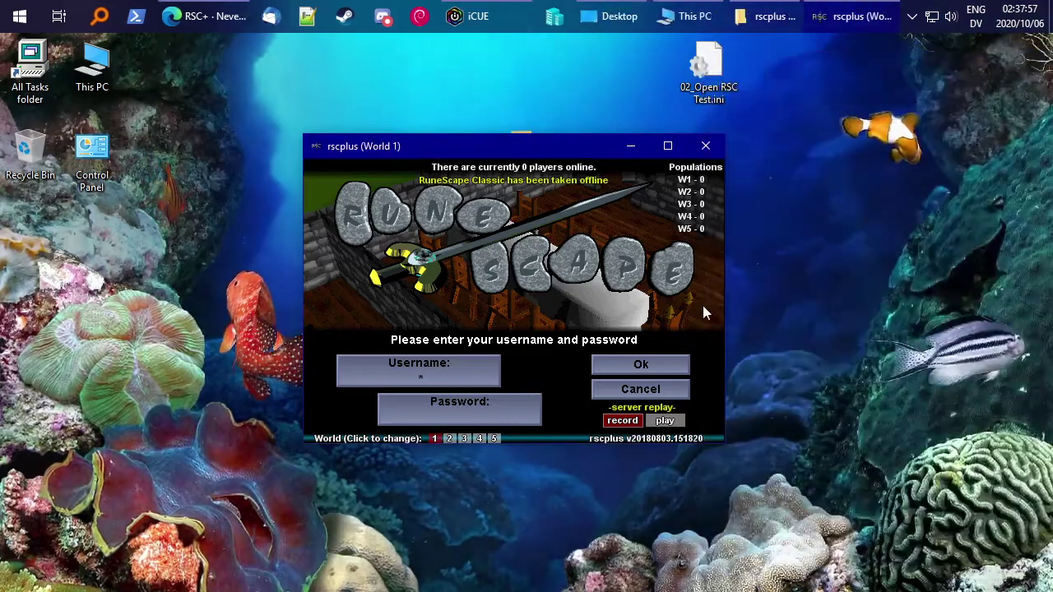
click(714, 145)
Relaunch rscplus.jar from the "rscplus (copy from day of closure)" folder, accept the offered update, and acknowledge the restart notice.
double_click(543, 144)
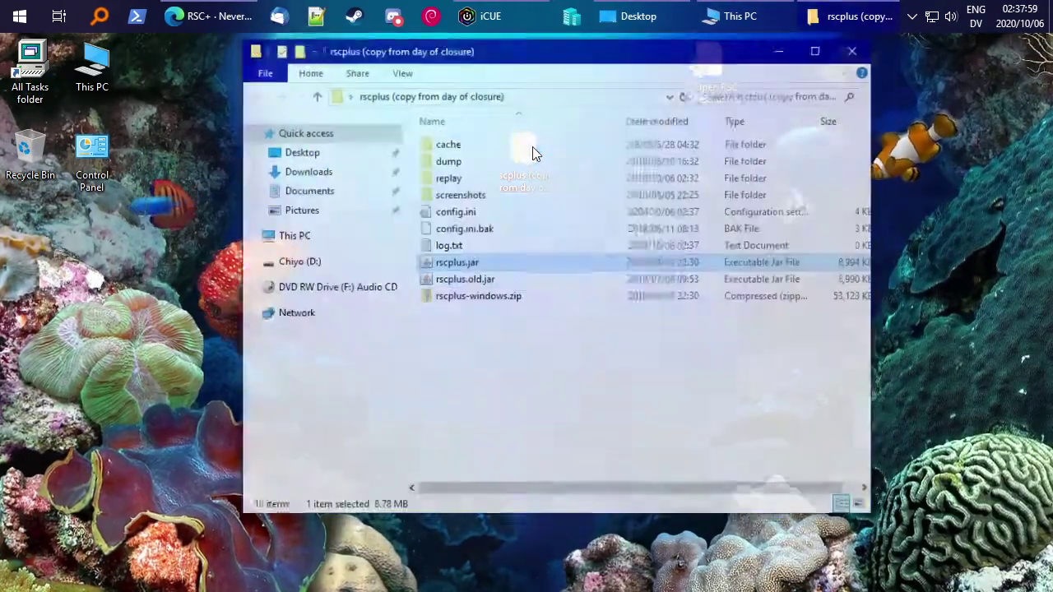
double_click(491, 270)
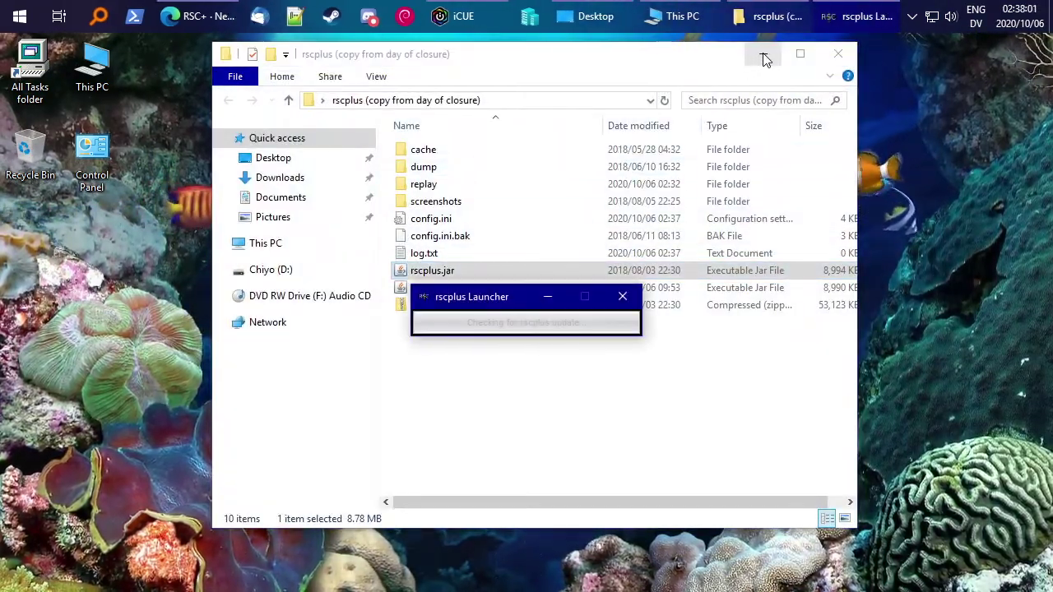
click(762, 54)
click(575, 371)
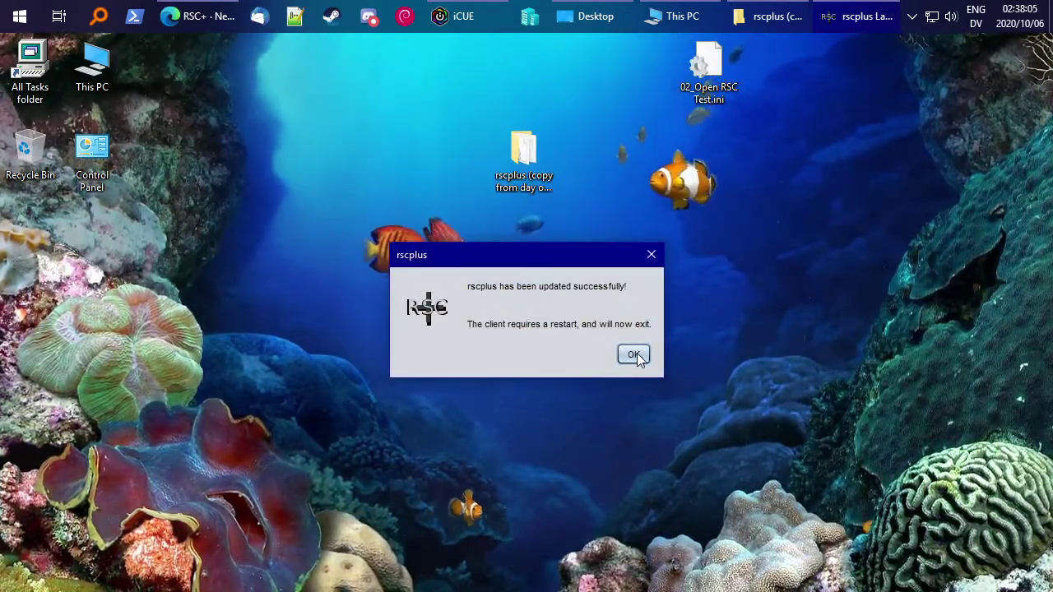
drag(548, 255, 809, 181)
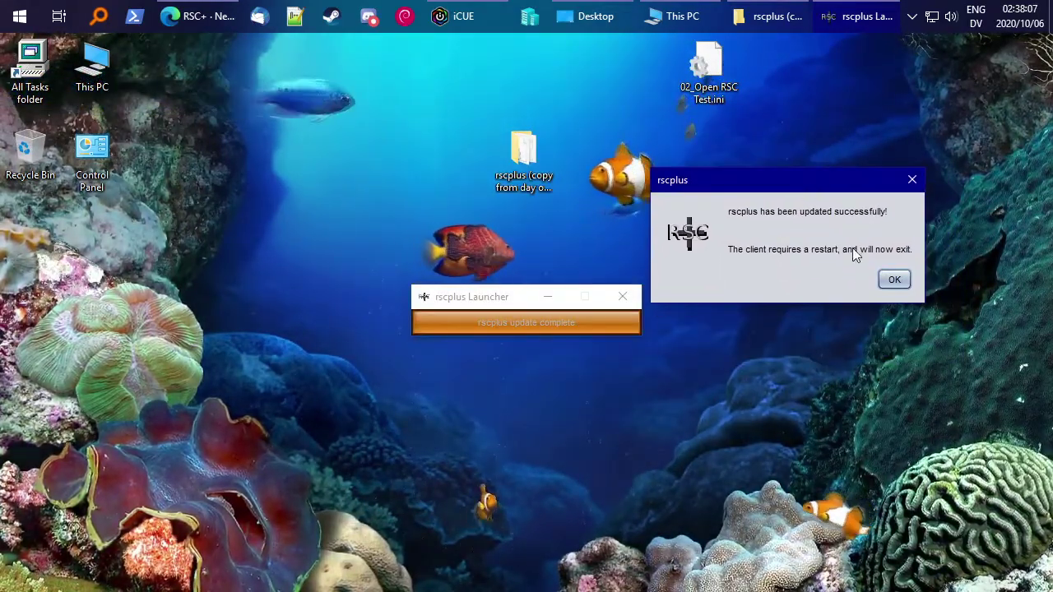
click(894, 280)
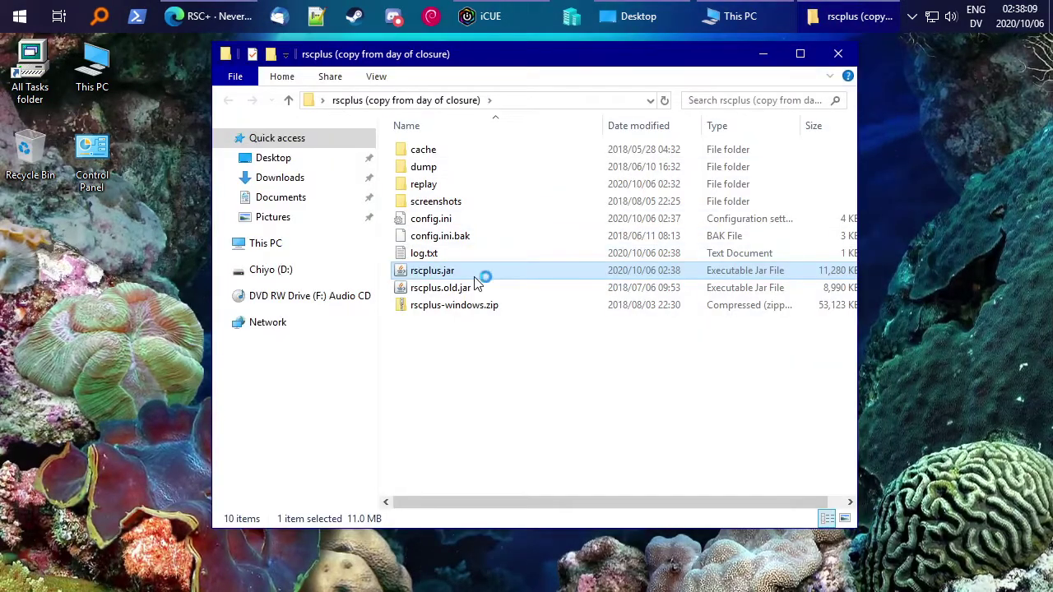
Install the further client update to version 20201005.101049 and acknowledge its completion notice.
click(762, 54)
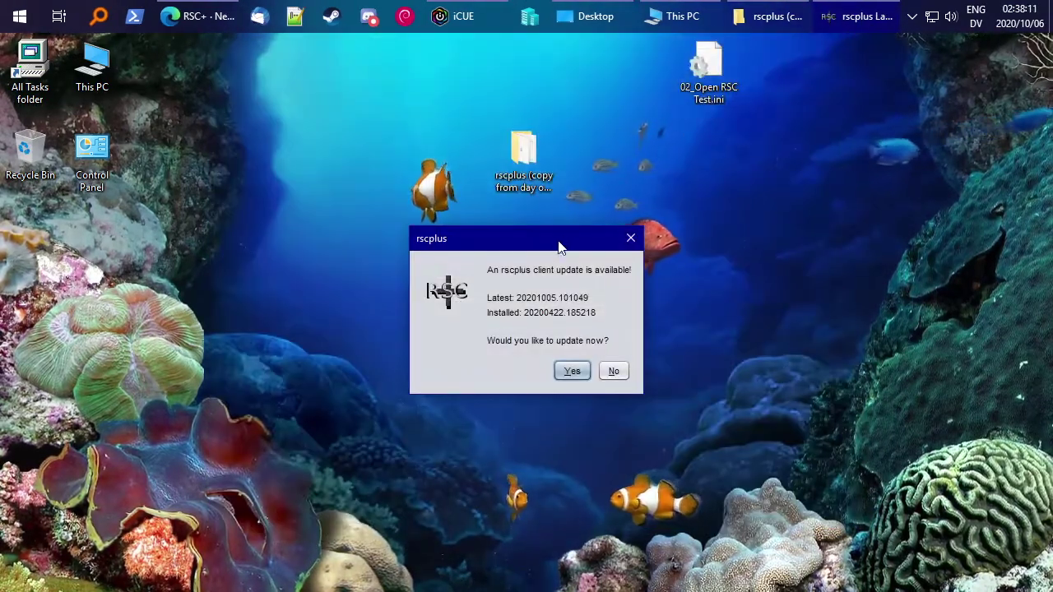
drag(558, 247, 700, 212)
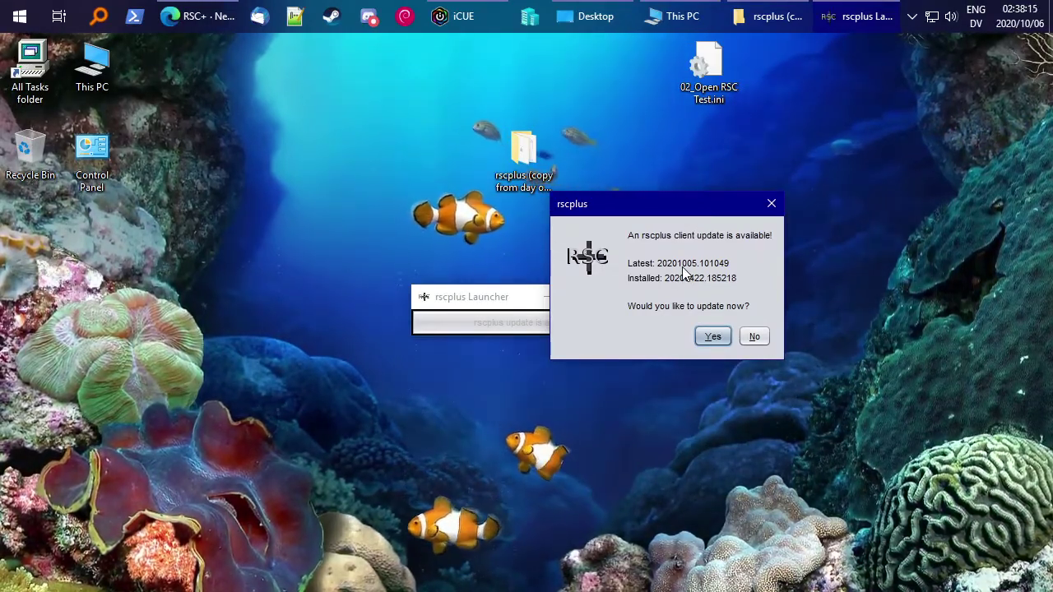
click(704, 339)
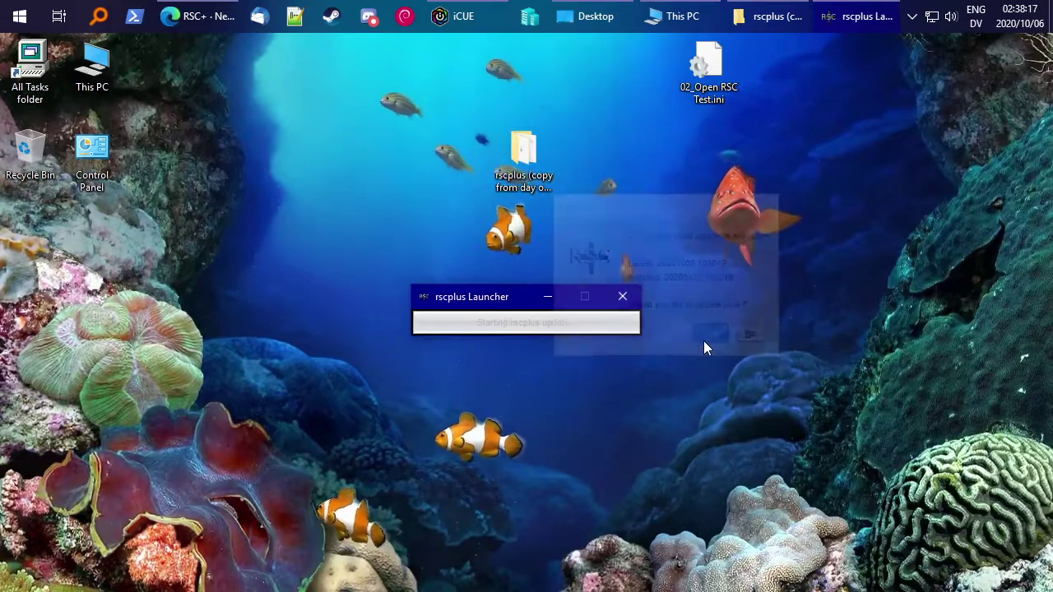
click(631, 354)
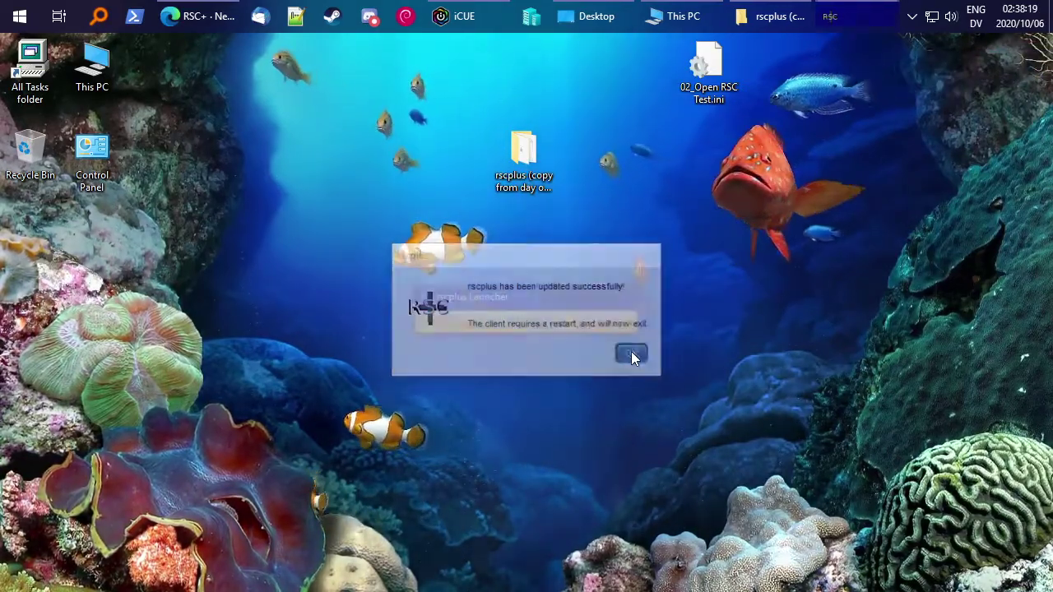
Launch the updated rscplus.jar to check the version shown on the login screen, and close the client.
double_click(540, 185)
double_click(484, 288)
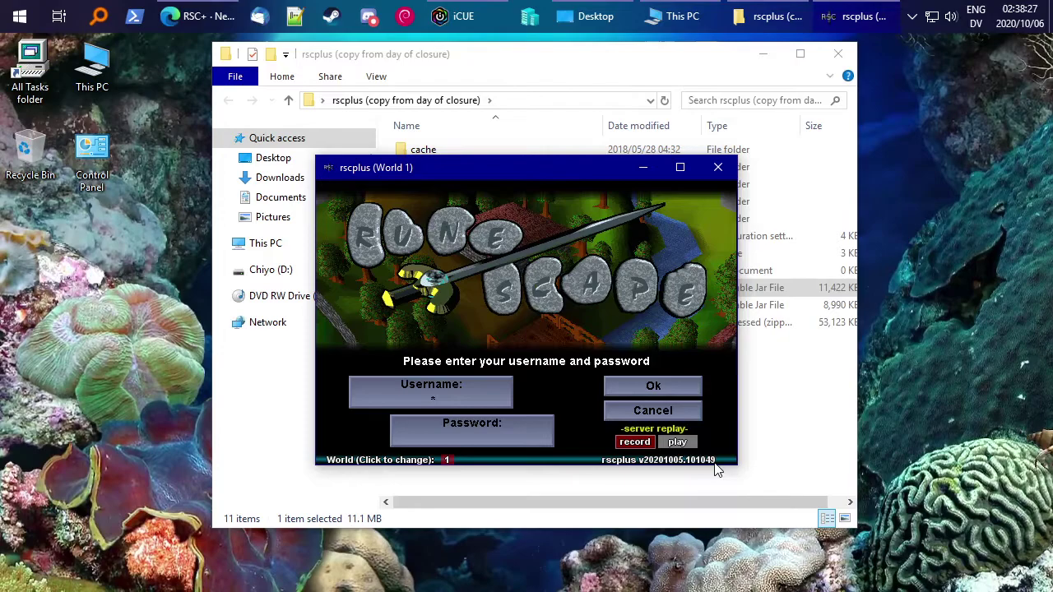
click(717, 168)
Switch to the browser and download the Windows version of RSC+ from the Download section of rsc.plus.
click(220, 10)
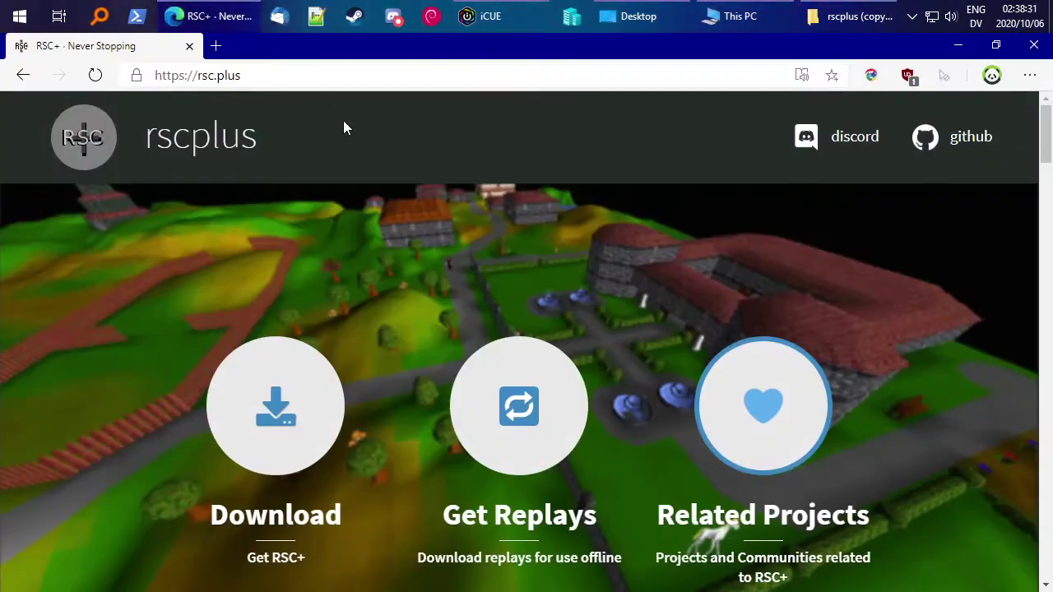
click(307, 388)
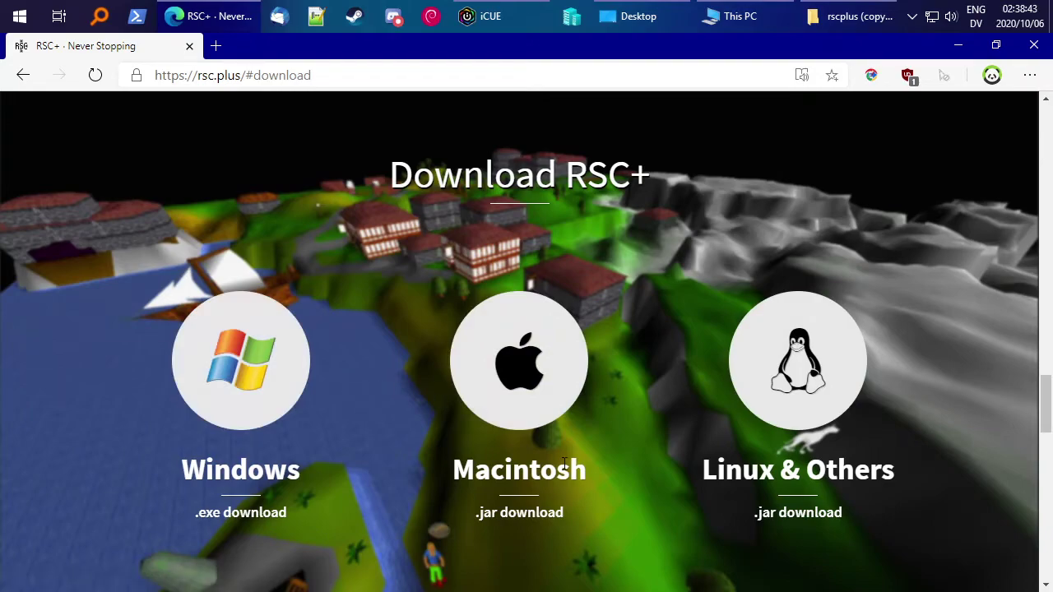
drag(884, 527, 510, 475)
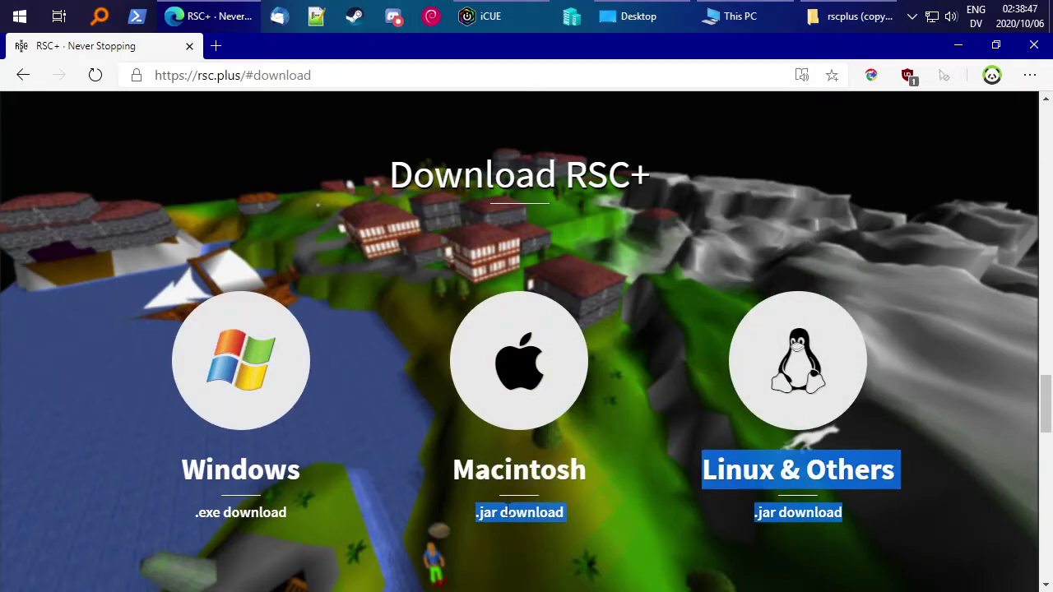
click(508, 511)
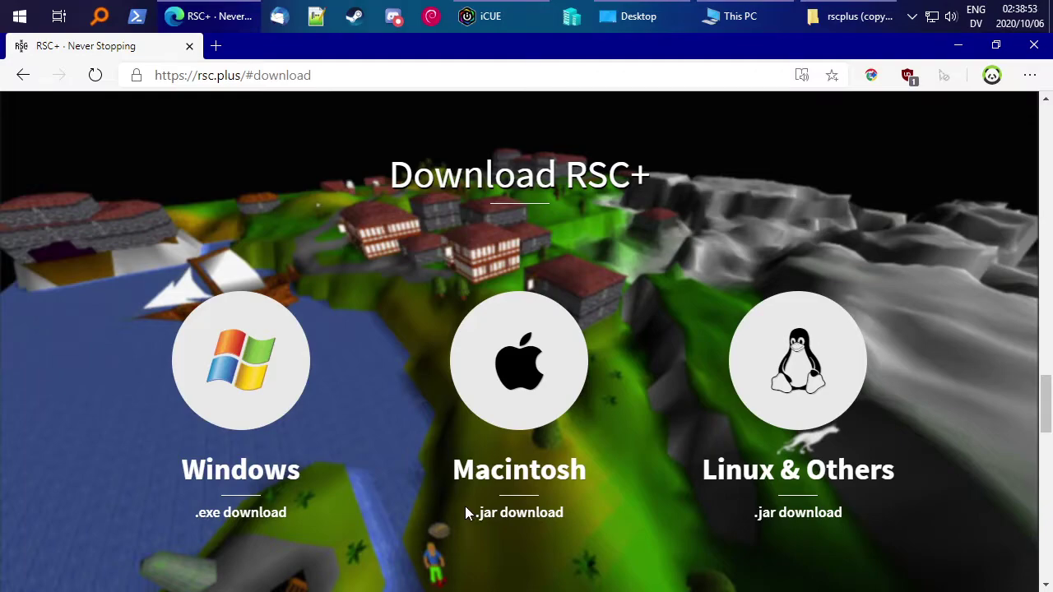
click(245, 370)
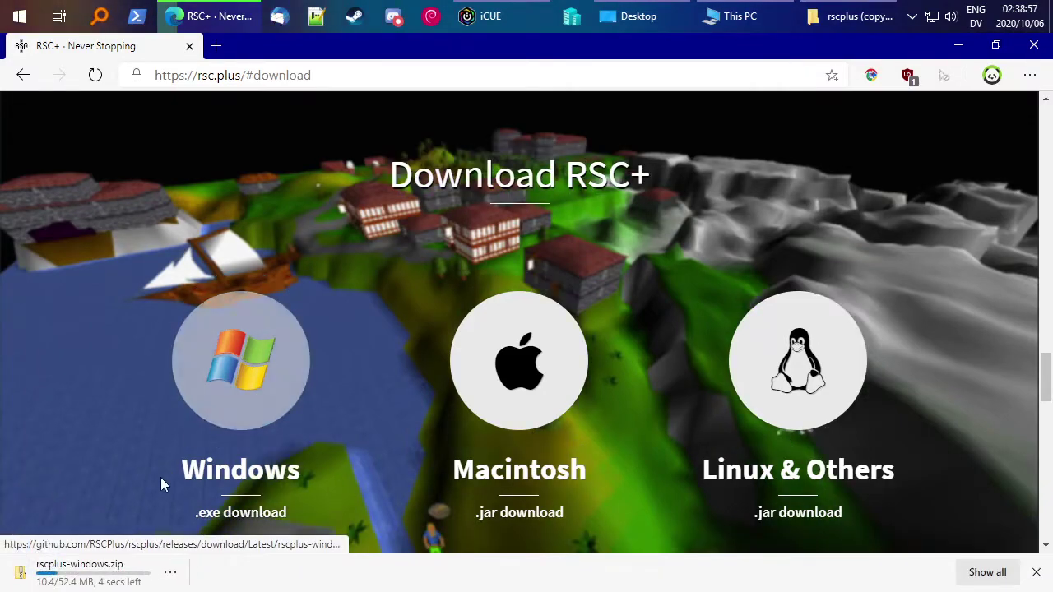
Show the downloaded rscplus-windows.zip in its folder, open the archive, and minimize the browser.
click(171, 574)
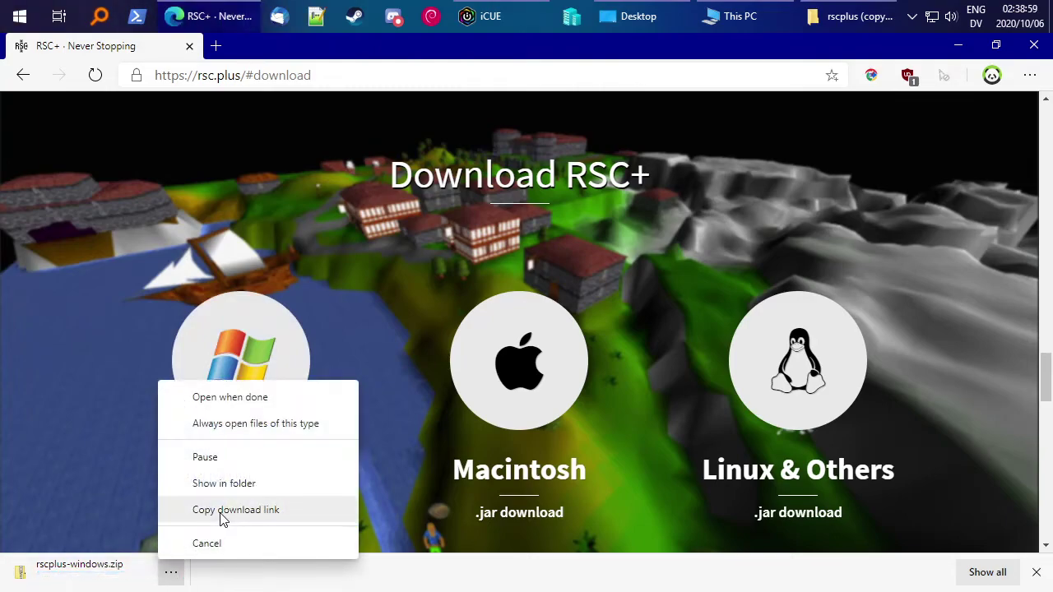
click(224, 484)
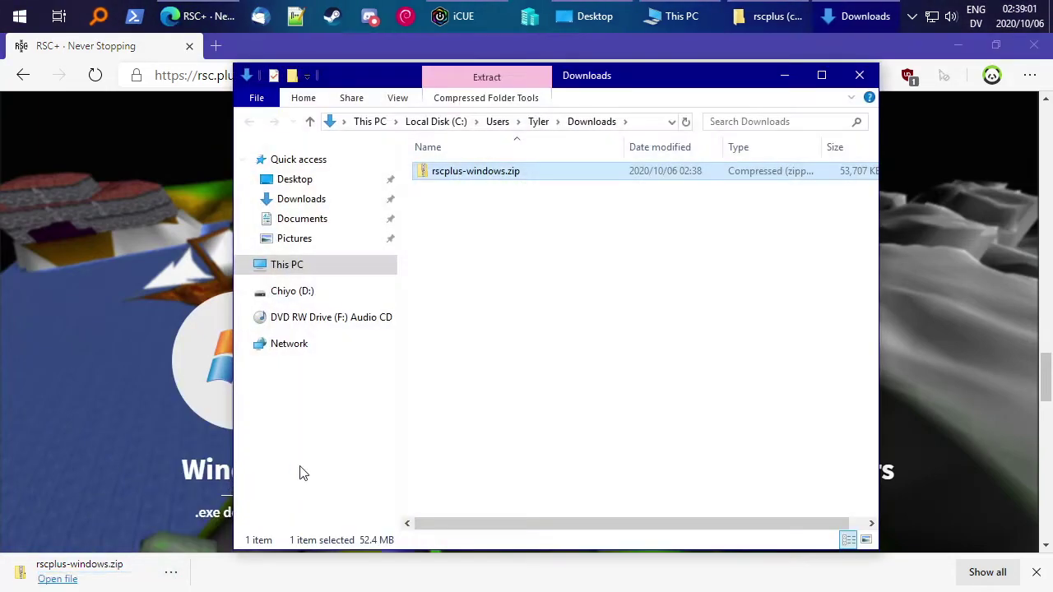
double_click(530, 175)
click(967, 48)
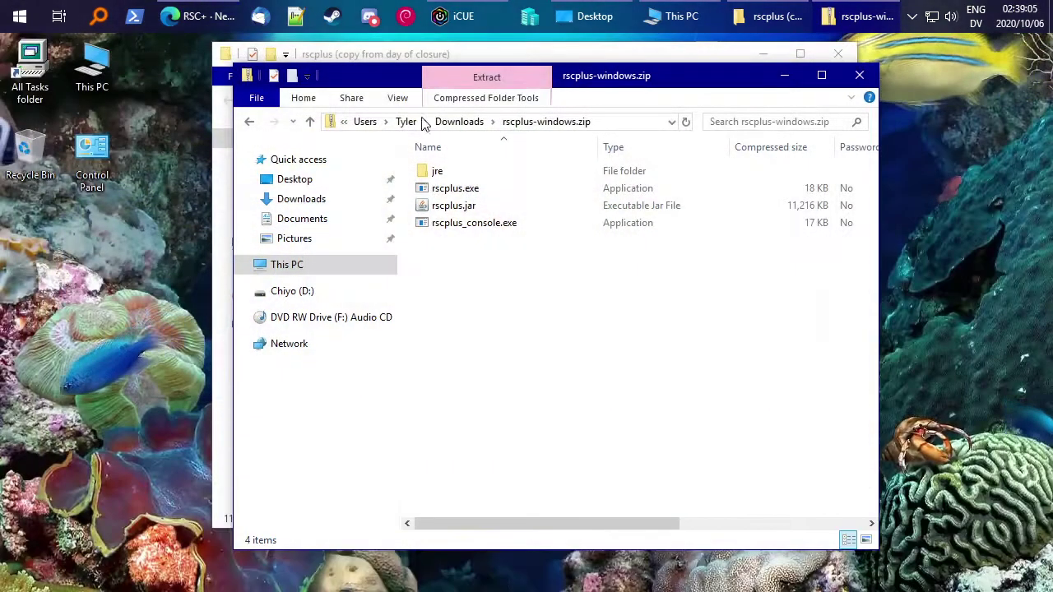
Create a new folder named RSC+ on the desktop.
right_click(148, 153)
mouse_move(223, 291)
click(362, 292)
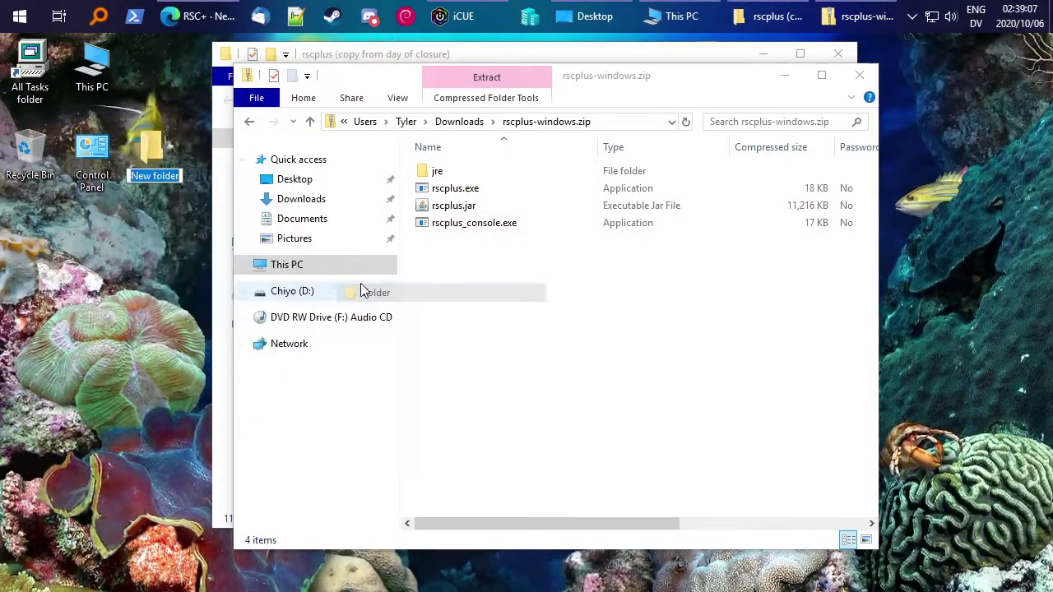
text(RSC+)
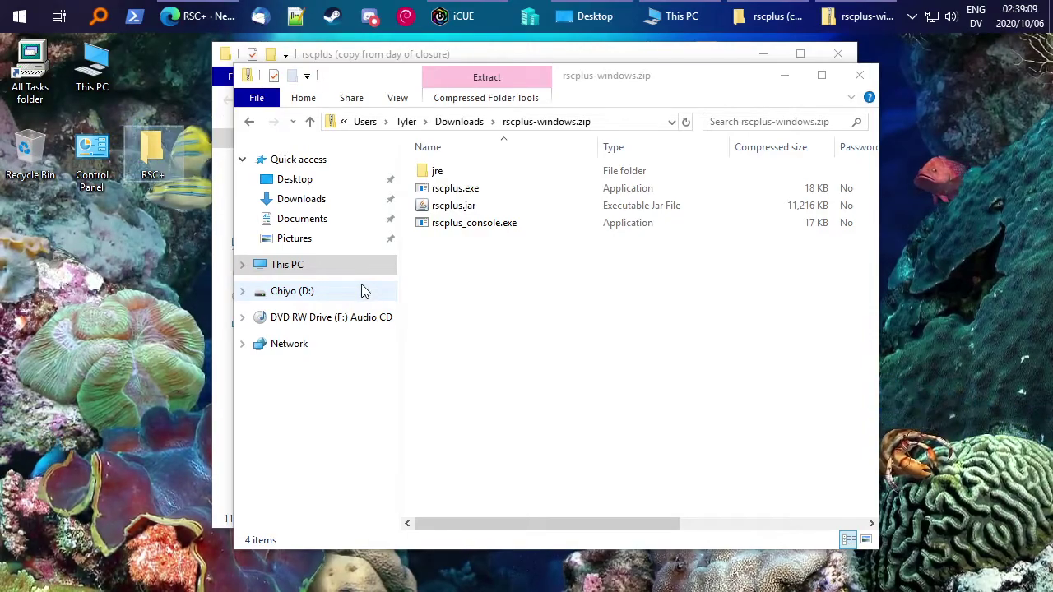
key(Return)
Copy all contents of rscplus-windows.zip into the desktop RSC+ folder and open that folder.
drag(534, 294, 422, 165)
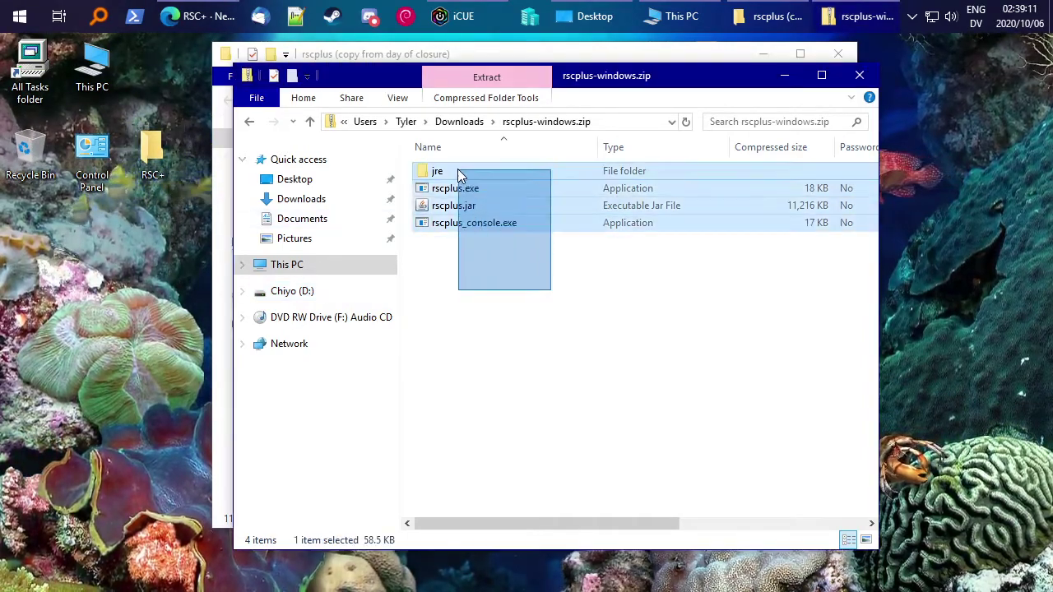
drag(512, 217, 167, 163)
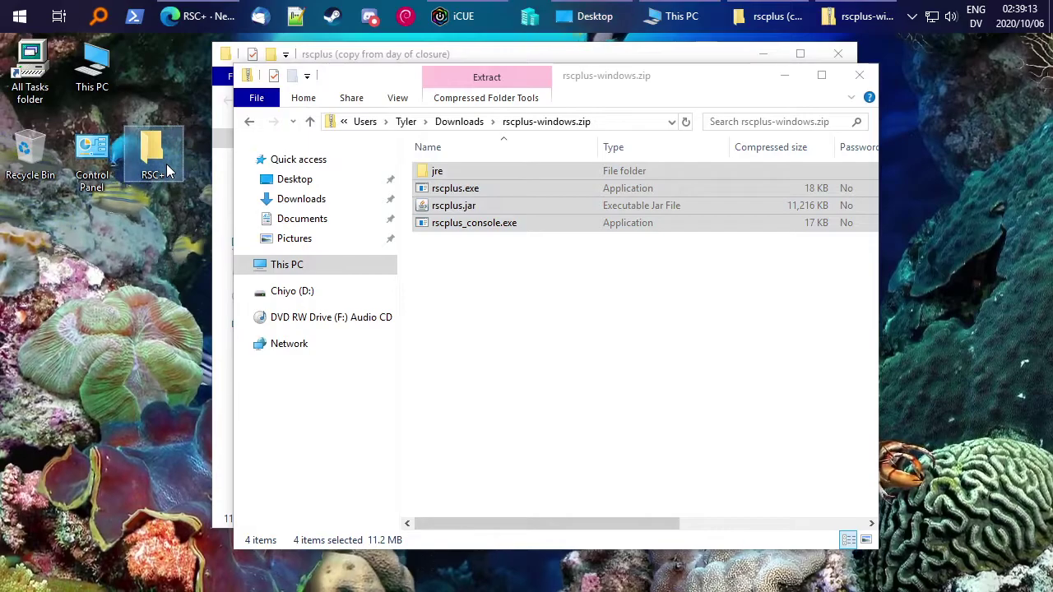
double_click(167, 164)
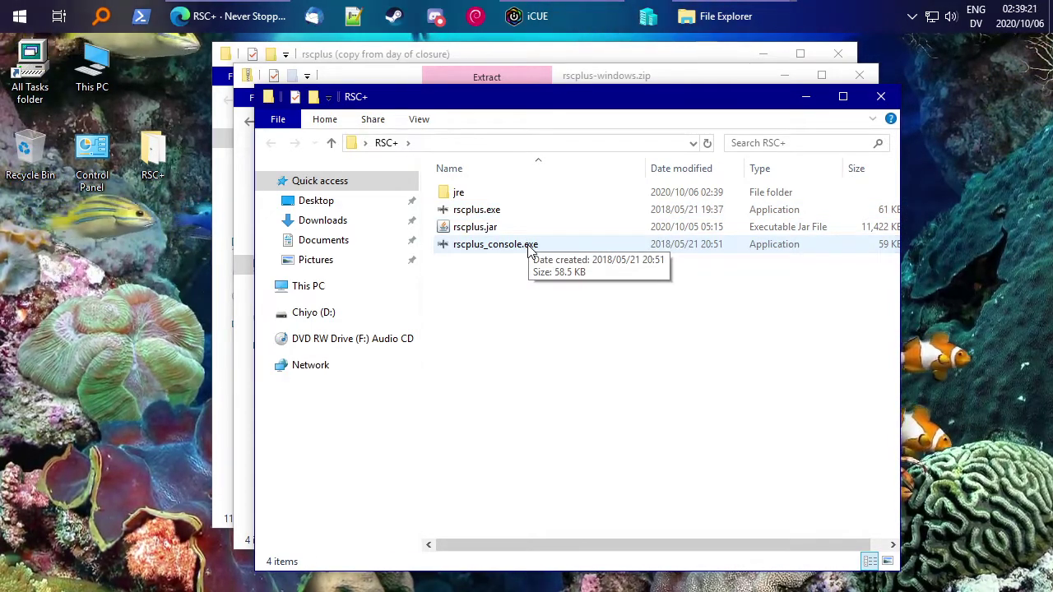
Launch rscplus_console.exe from the RSC+ folder and enable the automatic update feature.
double_click(529, 245)
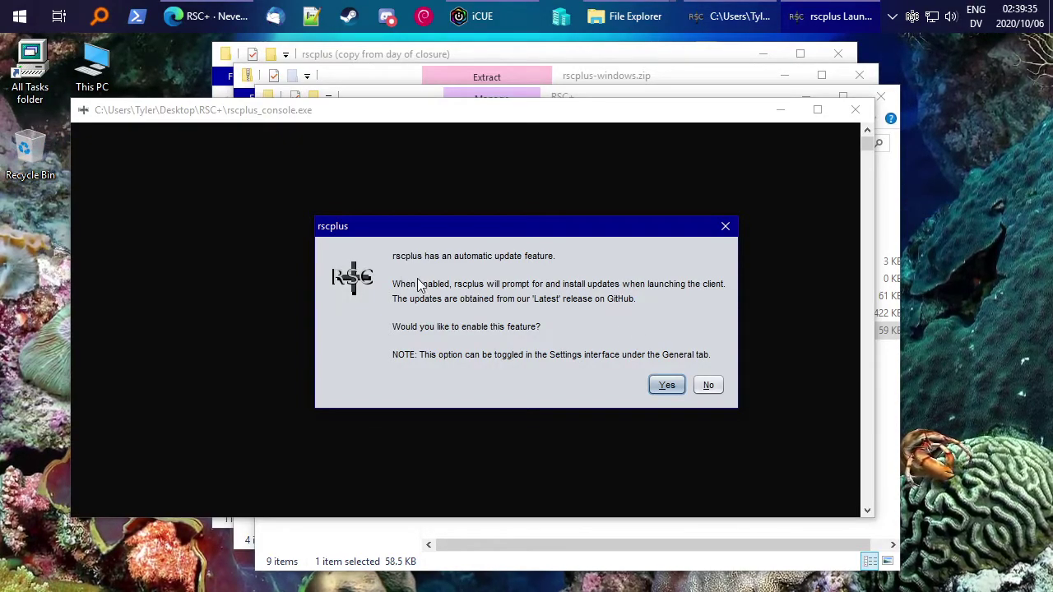
drag(436, 236, 512, 211)
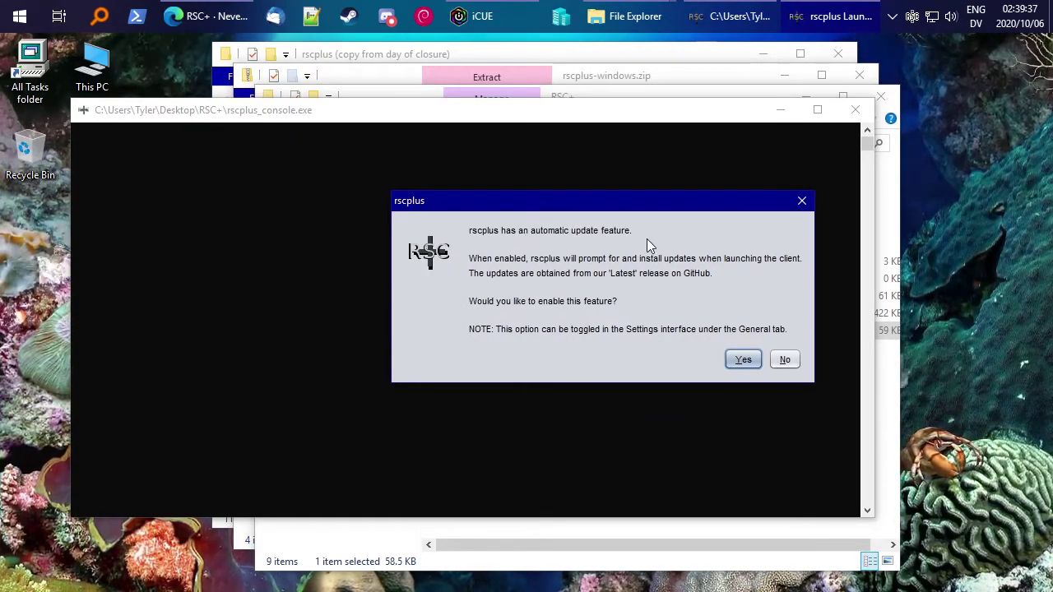
click(742, 360)
click(657, 358)
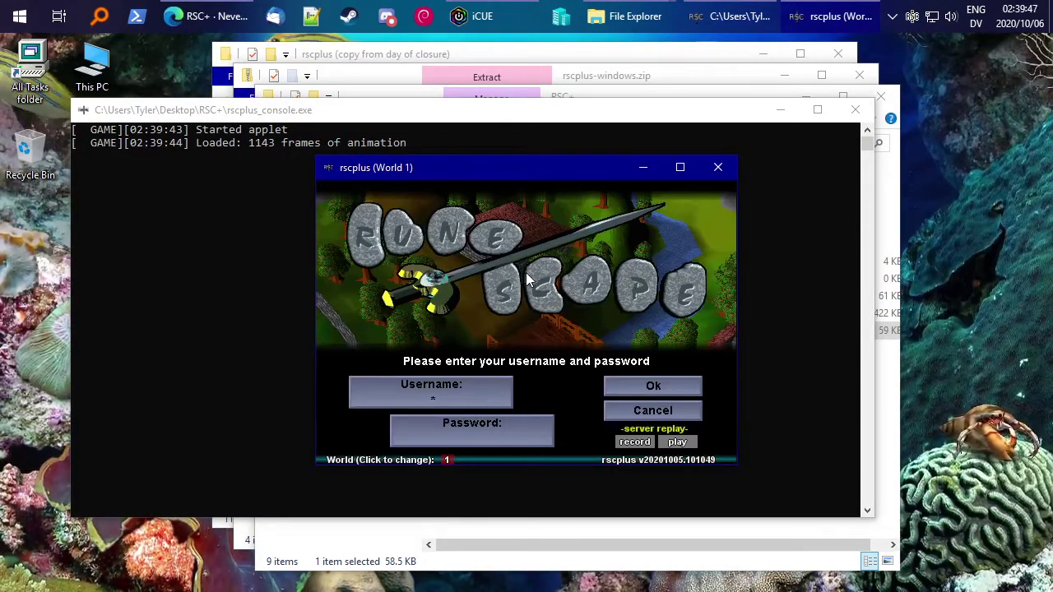
Open the client's general settings and set the maximum log verbosity to Info, applying the change.
key(ctrl+o)
click(162, 120)
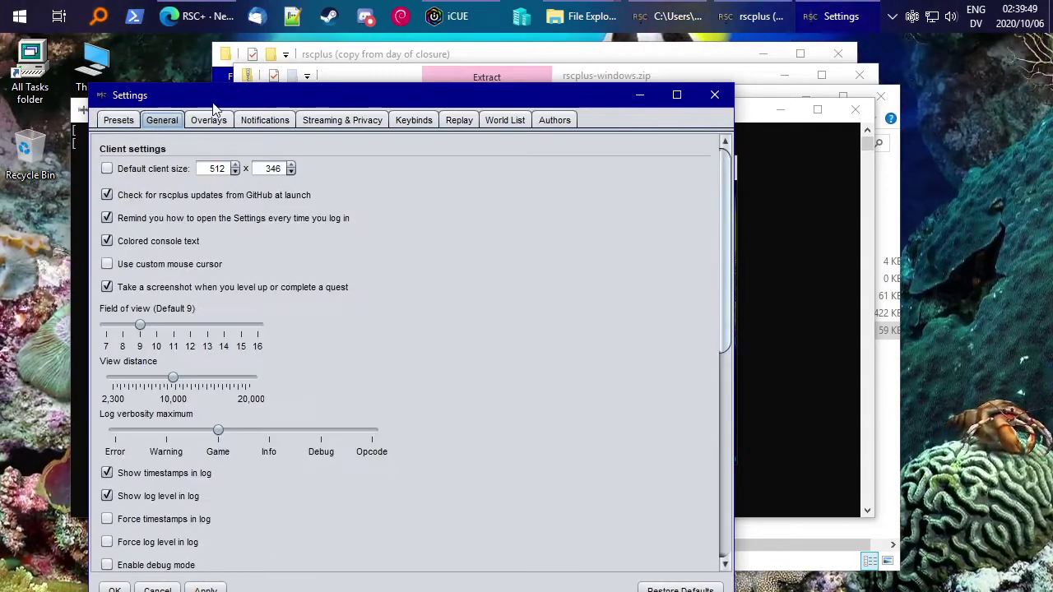
drag(212, 100, 384, 51)
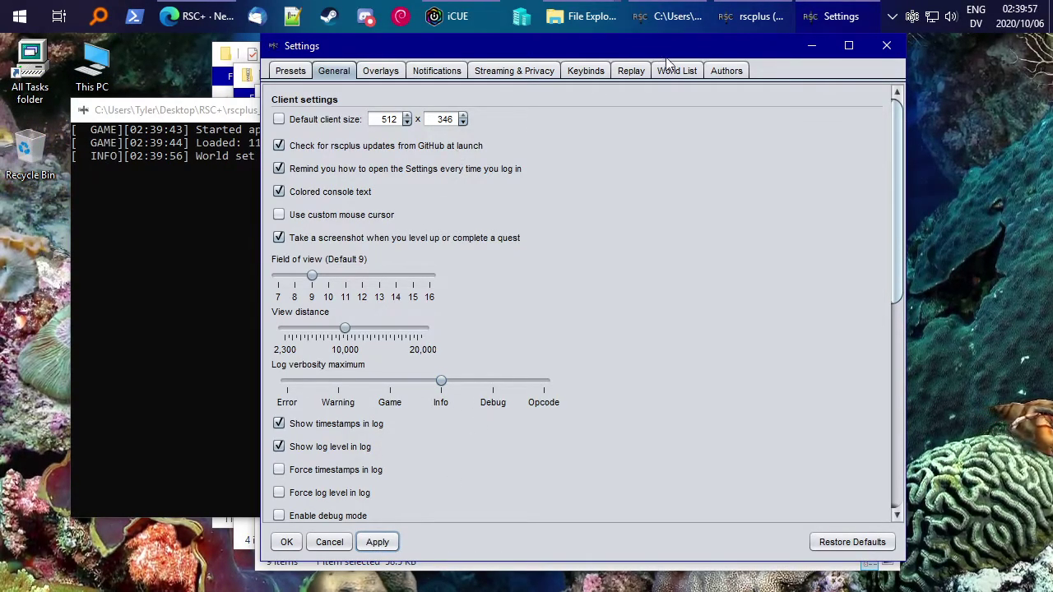
drag(682, 54, 772, 73)
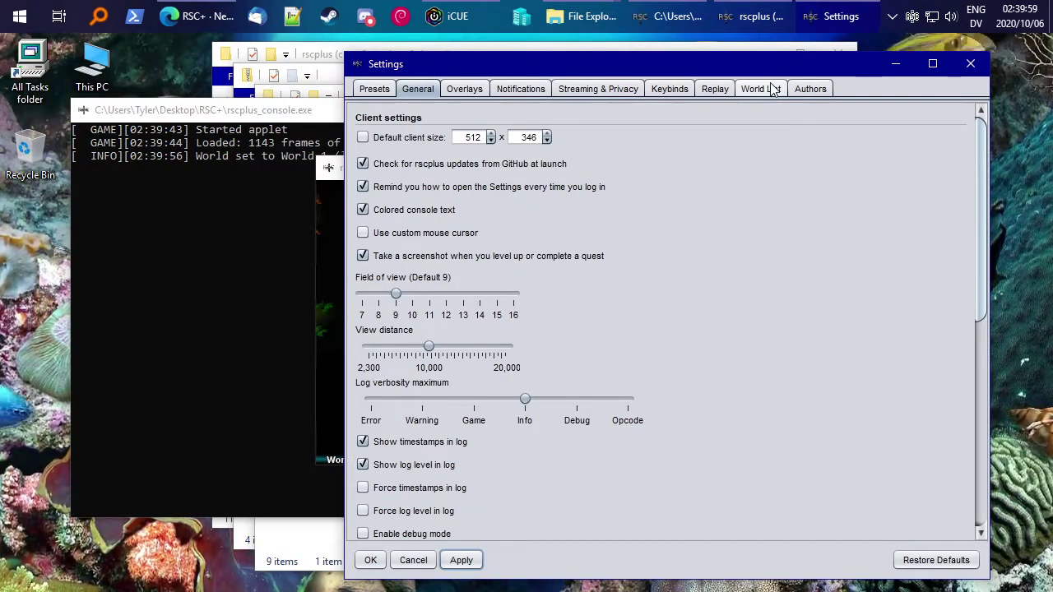
Review the World 1 connection fields in the World List settings, and close the settings and the client.
click(773, 89)
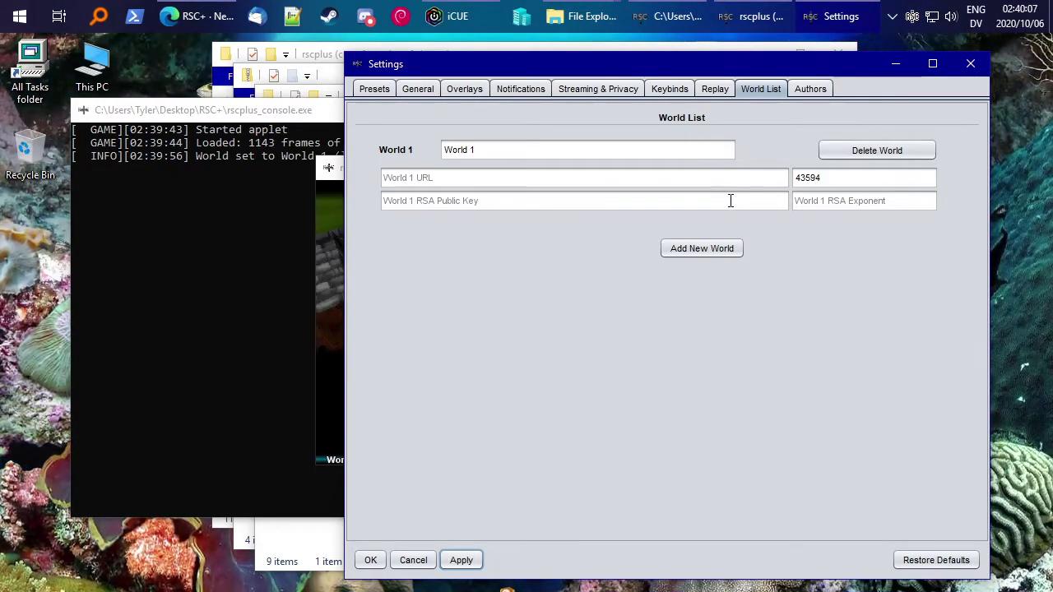
click(664, 205)
click(839, 203)
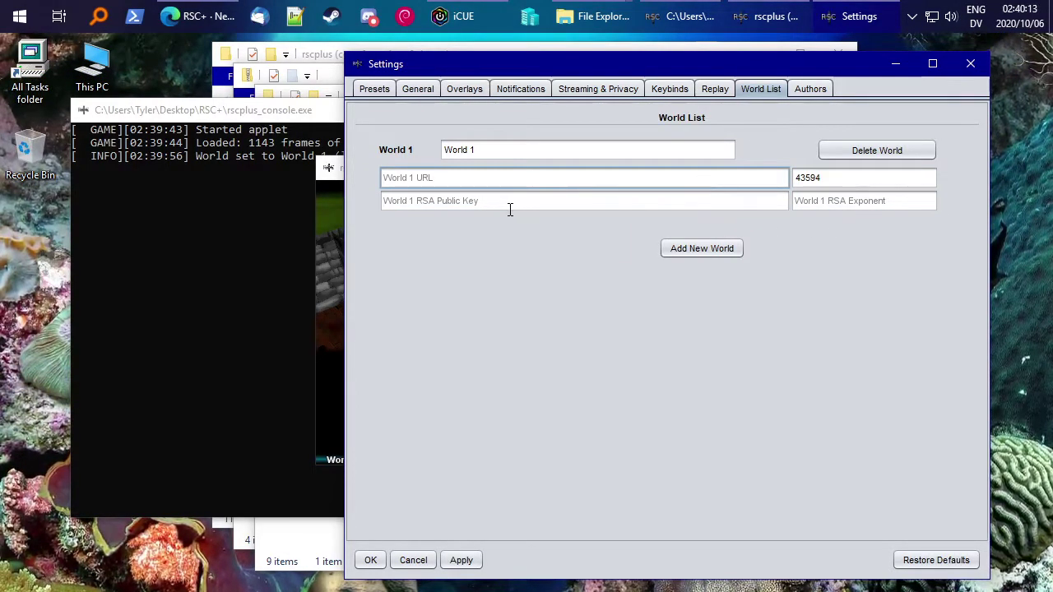
click(968, 57)
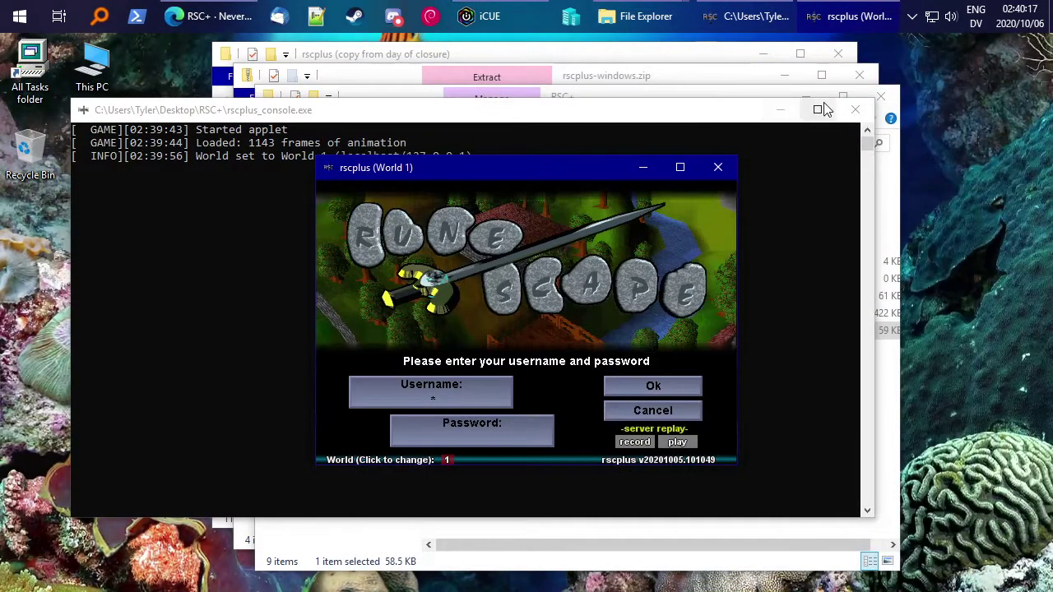
click(852, 113)
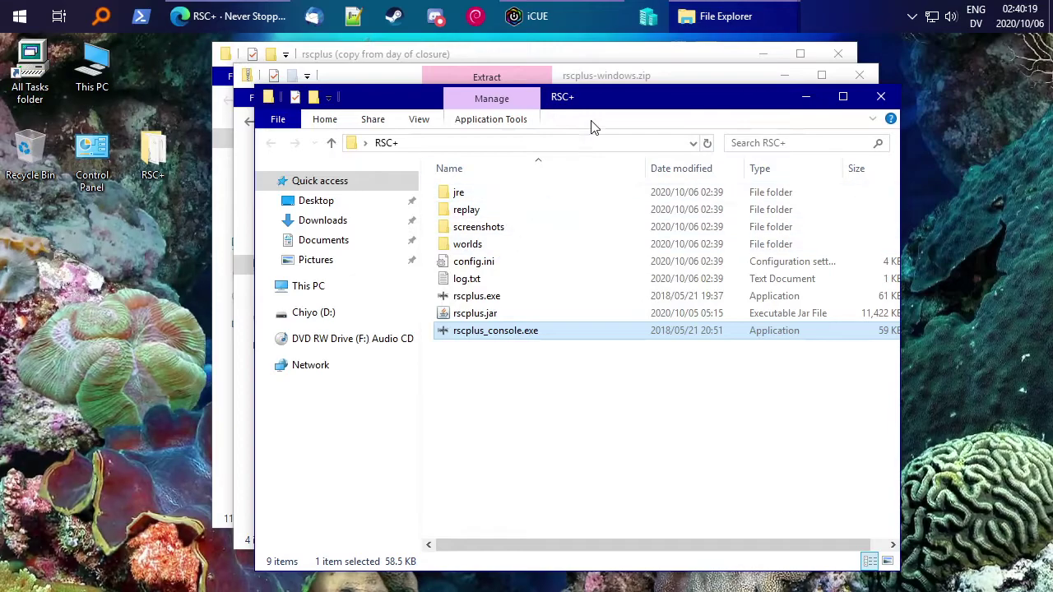
Open the worlds folder inside RSC+ and delete 01_World 1.ini.
drag(601, 92, 667, 75)
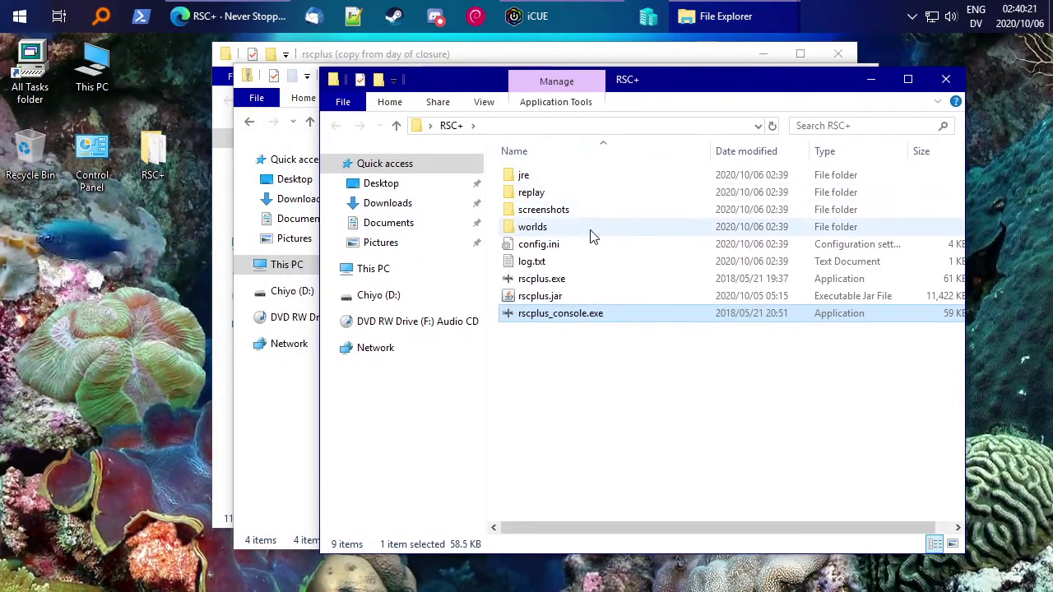
click(535, 228)
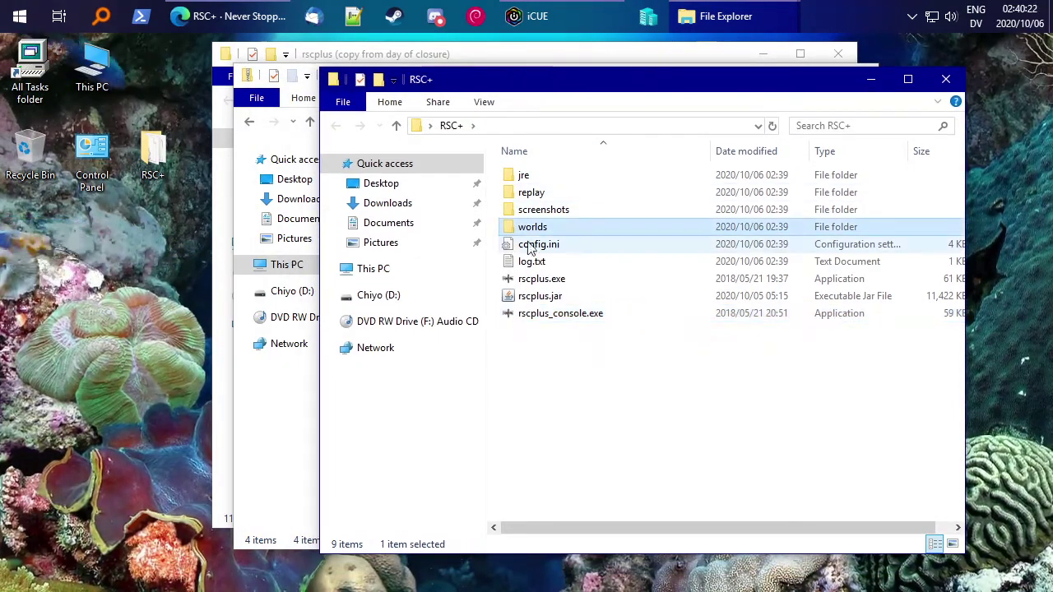
double_click(620, 235)
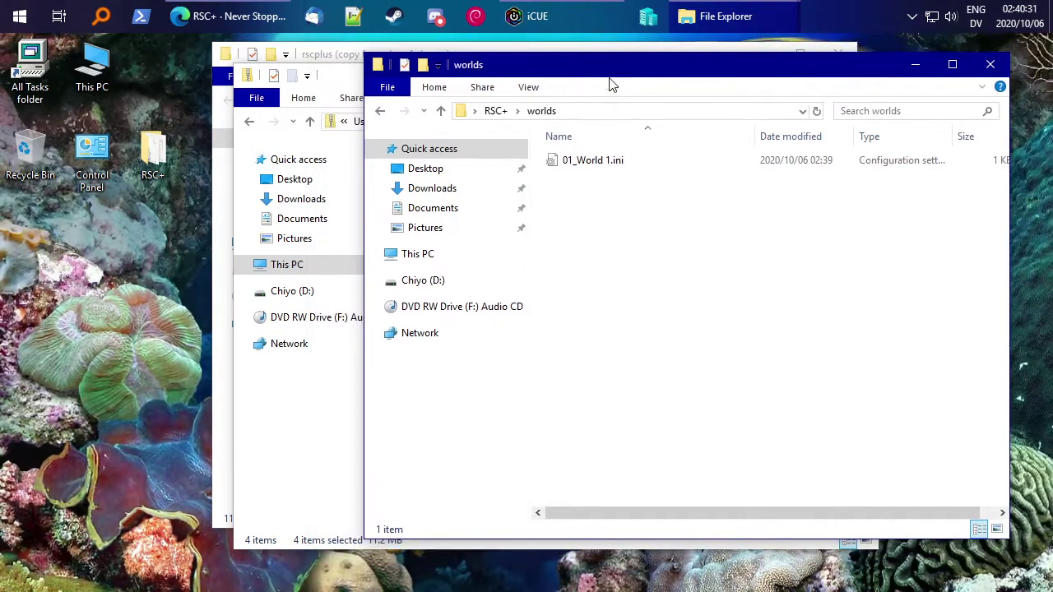
click(593, 167)
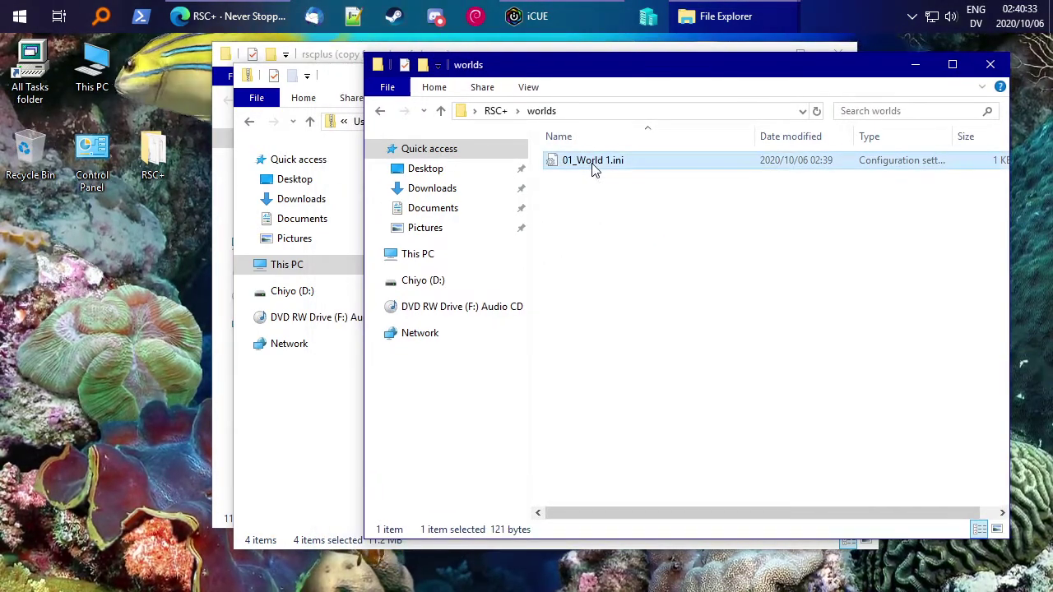
key(Delete)
Close the rscplus-windows.zip window and move 02_Open RSC Test.ini from the desktop into the RSC+ worlds folder.
drag(599, 66, 830, 81)
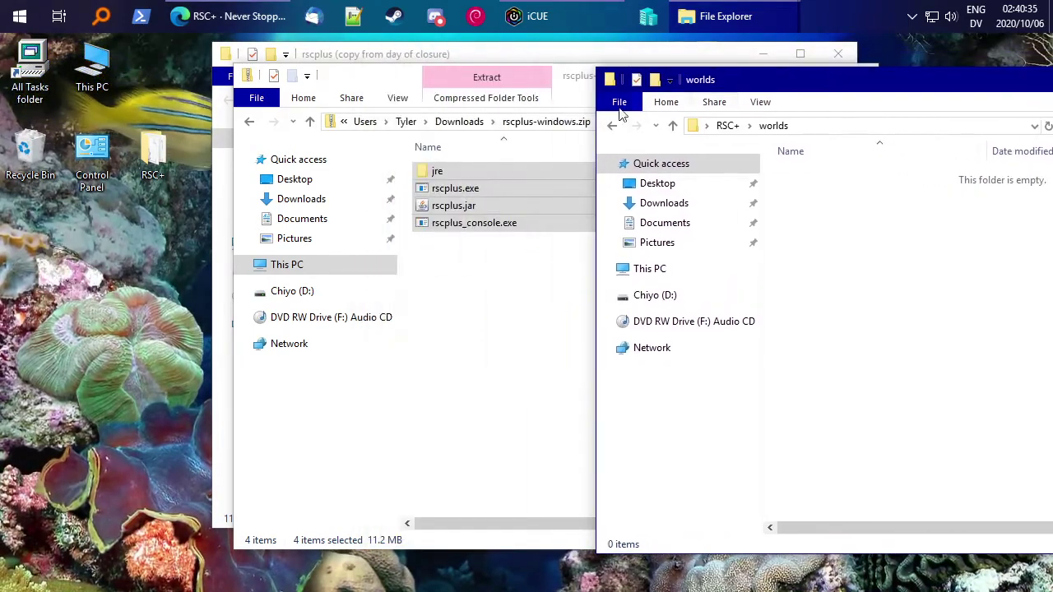
click(510, 275)
click(786, 78)
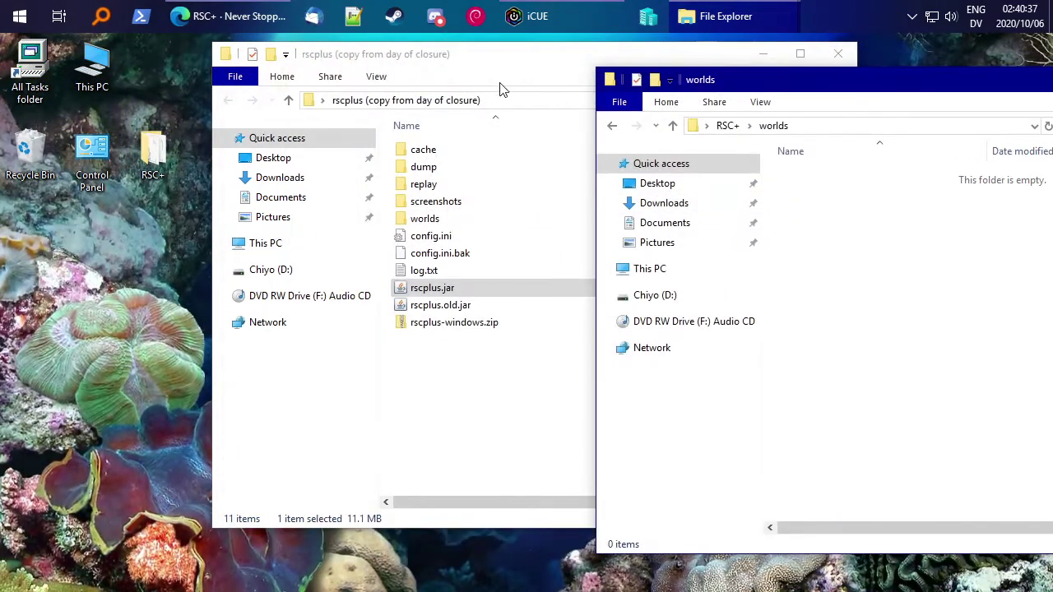
click(556, 60)
drag(609, 57, 441, 197)
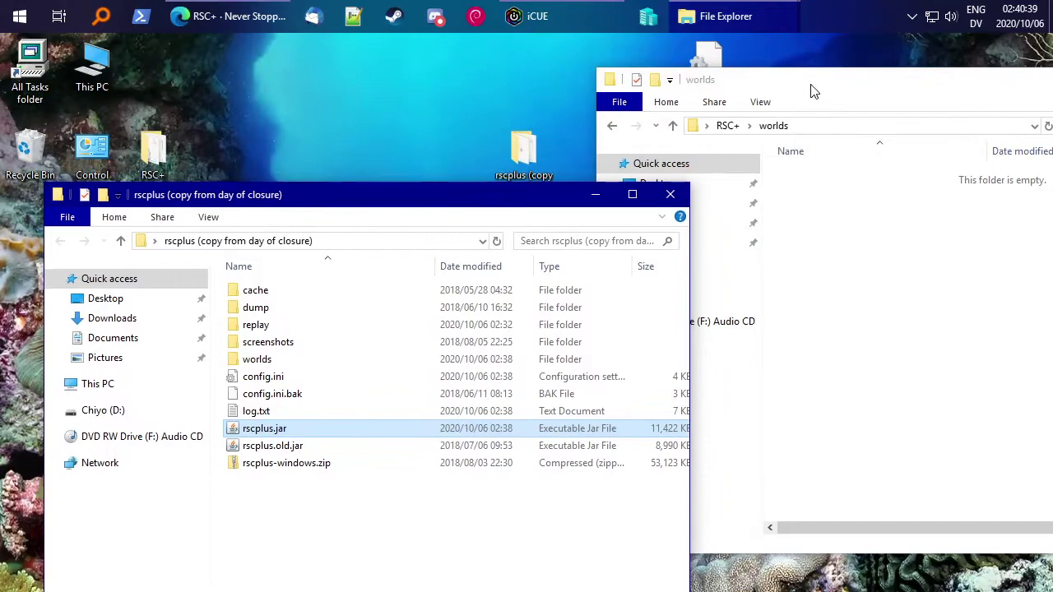
drag(812, 91, 384, 130)
drag(690, 99, 623, 305)
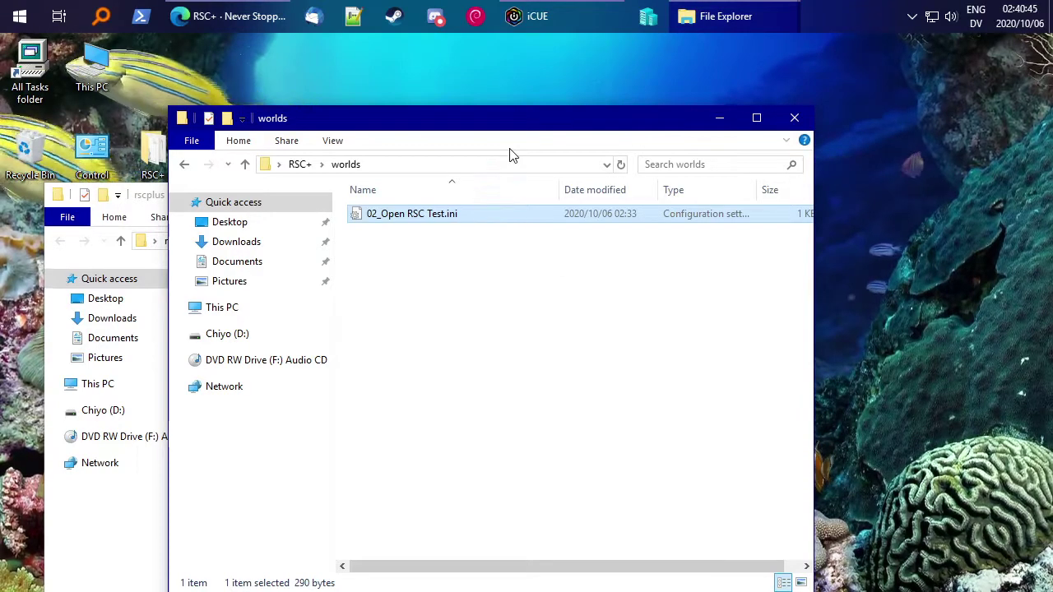
drag(560, 116, 759, 97)
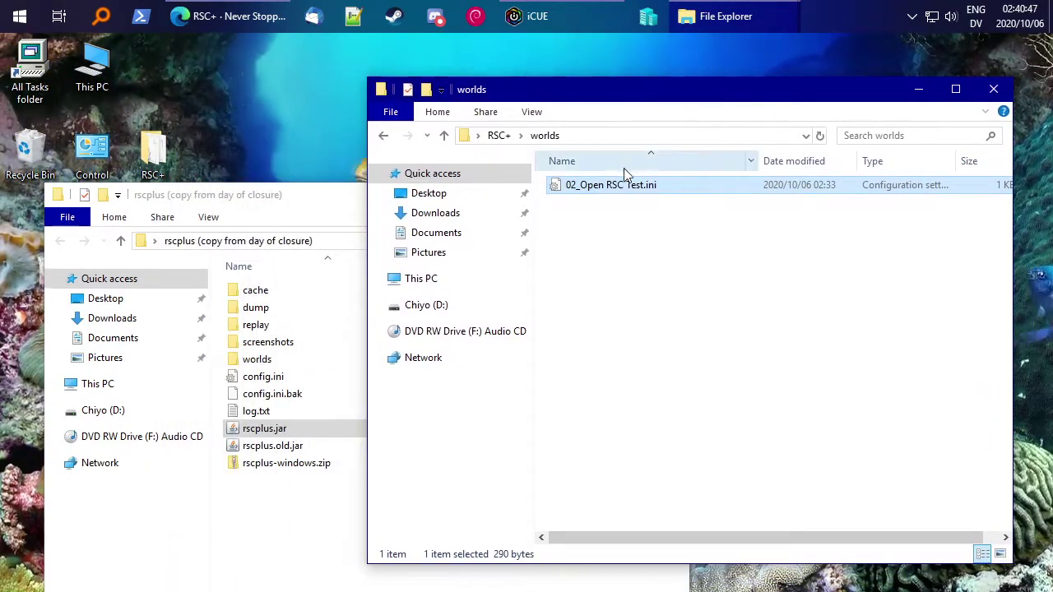
Check today's date in the system calendar and minimize the rscplus (copy from day of closure) window.
click(294, 205)
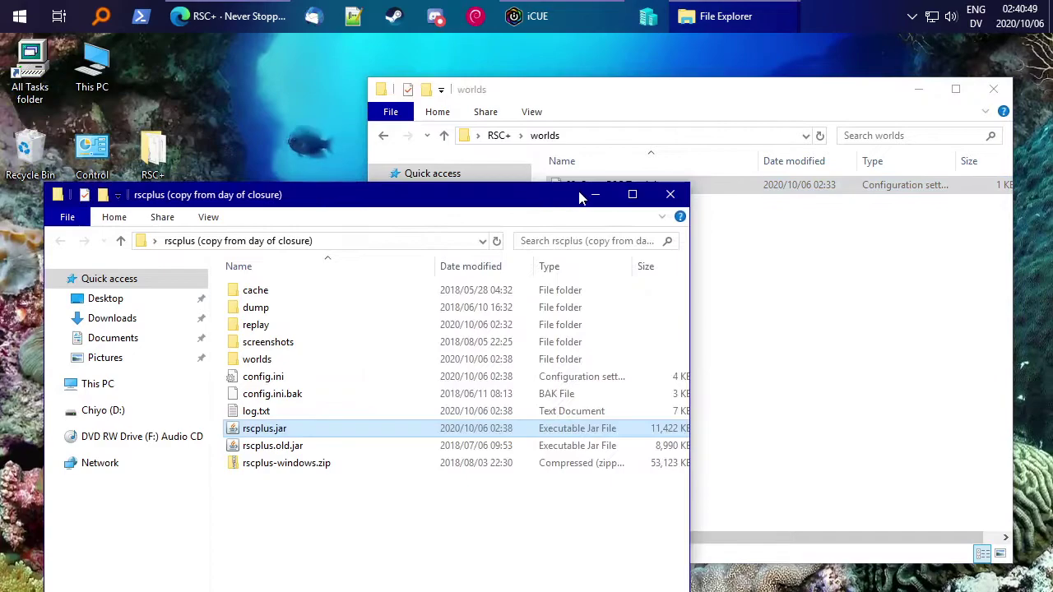
click(1017, 15)
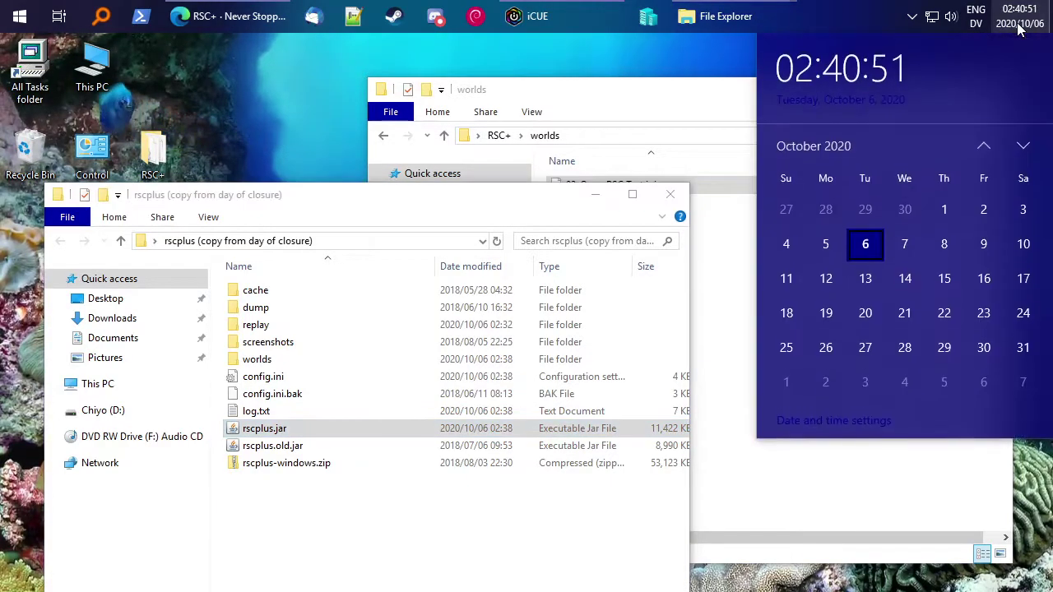
click(605, 60)
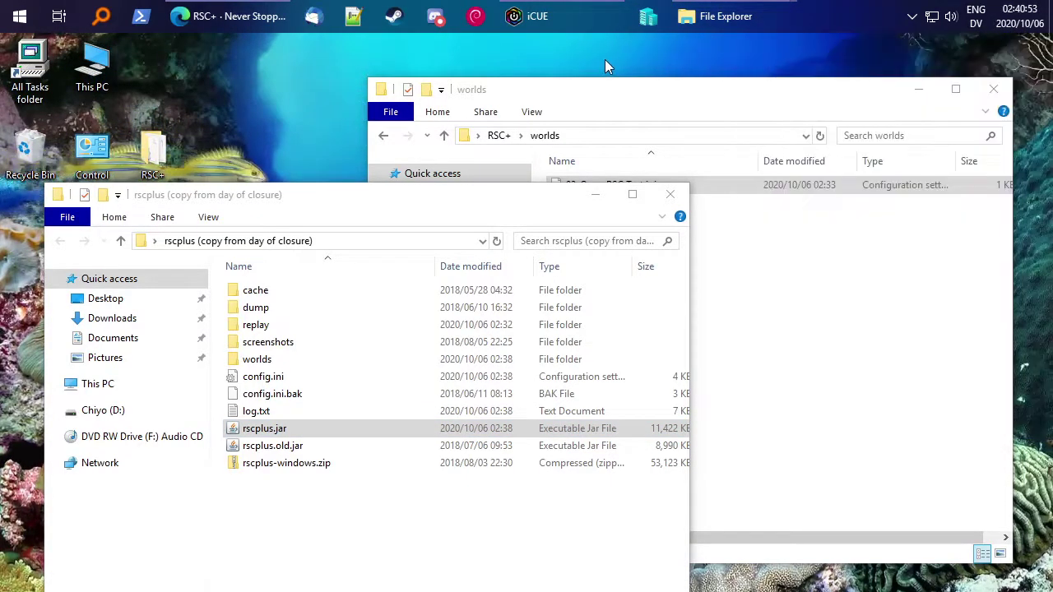
click(595, 195)
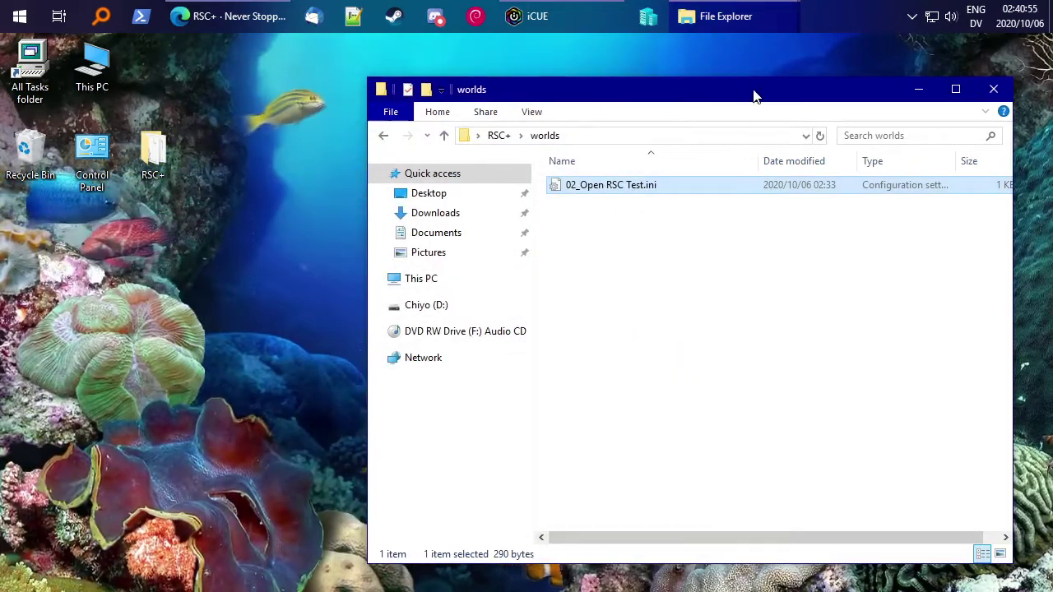
Open the RSC+ folder from the desktop and launch rscplus_console.exe again.
mouse_move(752, 94)
mouse_down()
mouse_move(459, 195)
mouse_move(670, 106)
mouse_move(770, 91)
mouse_up()
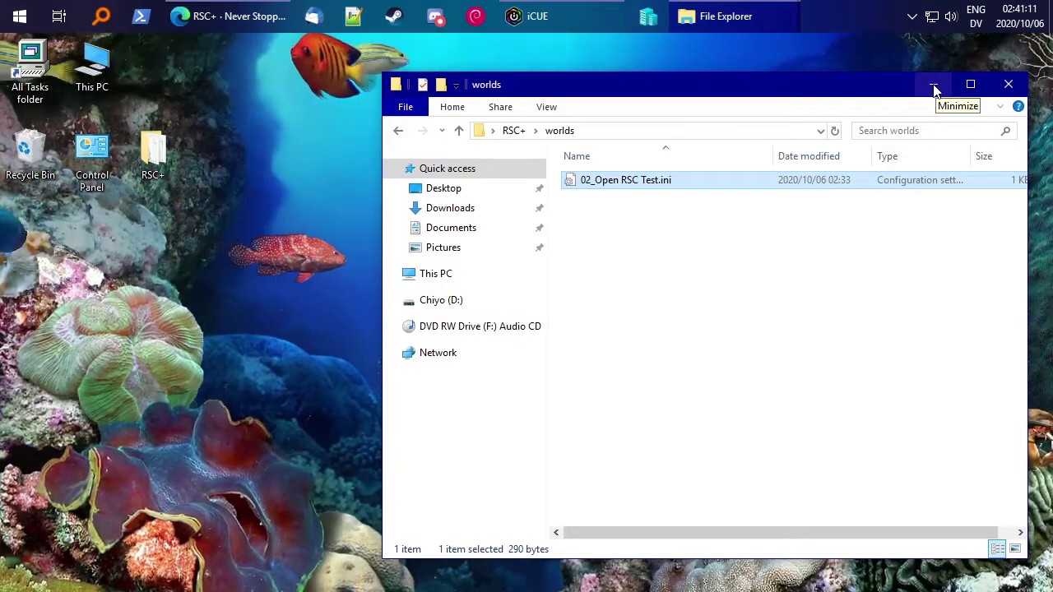
drag(773, 96, 659, 185)
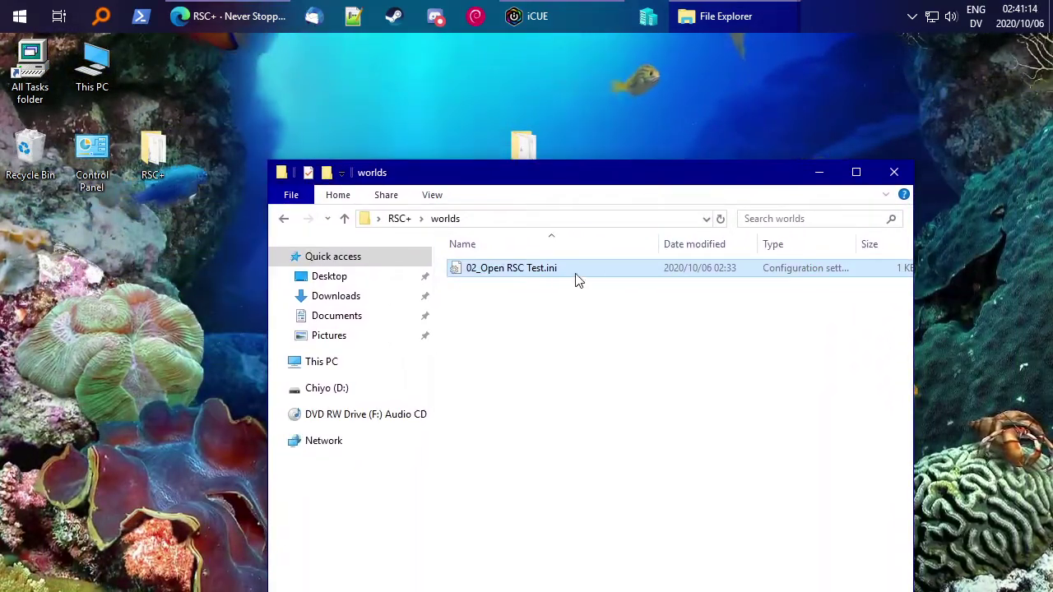
double_click(152, 143)
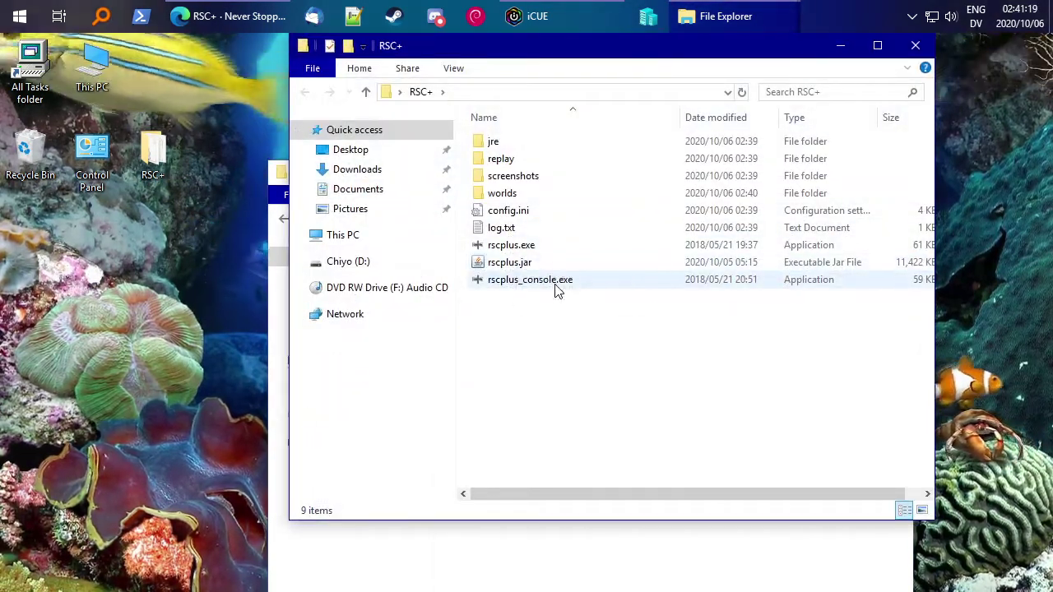
double_click(556, 281)
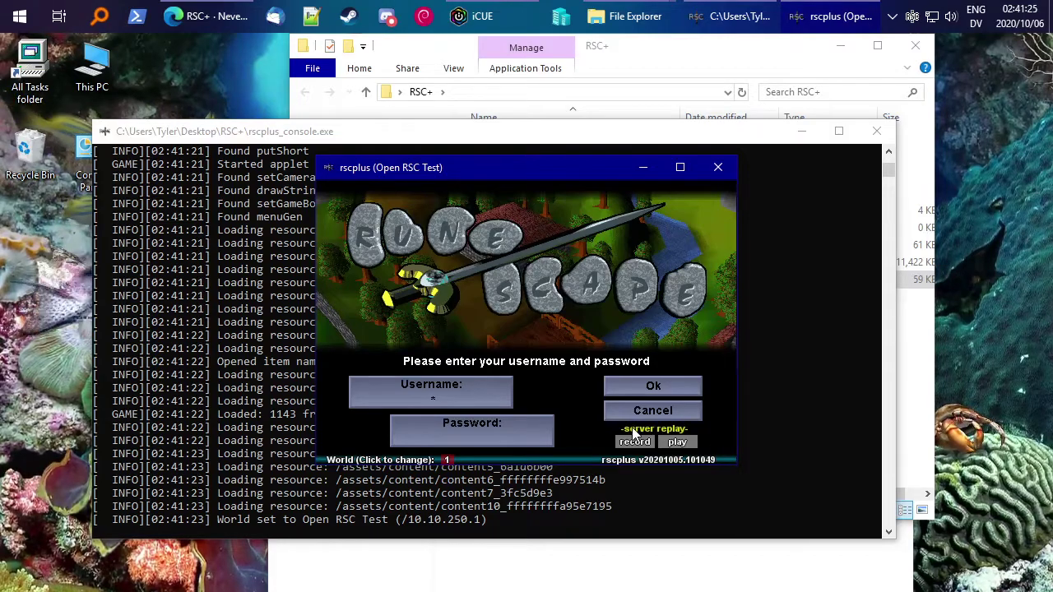
Turn on server replay recording from the login screen and accept recording all play sessions by default.
drag(506, 175, 688, 114)
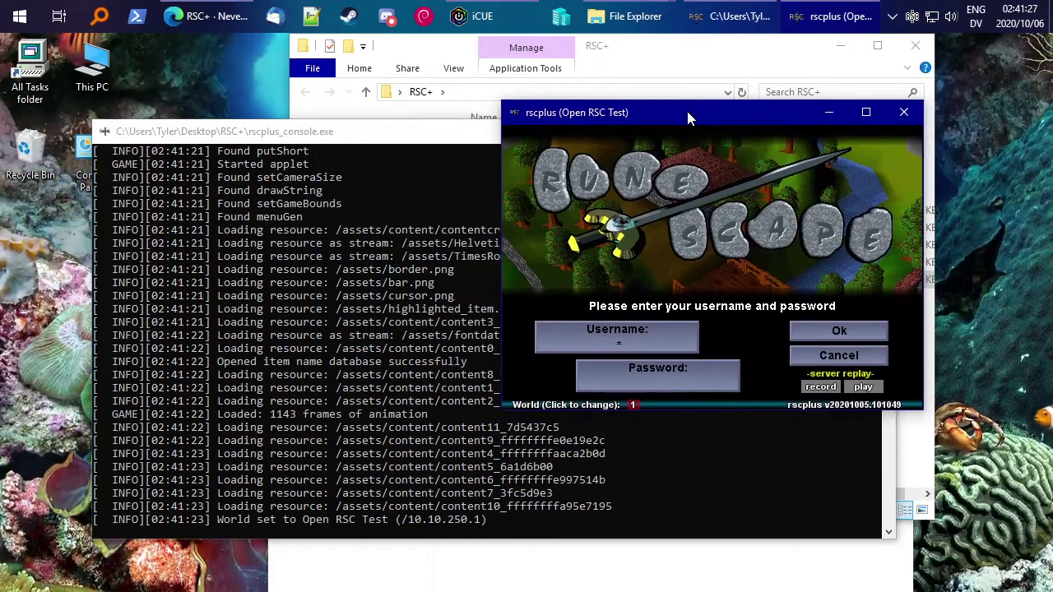
click(823, 389)
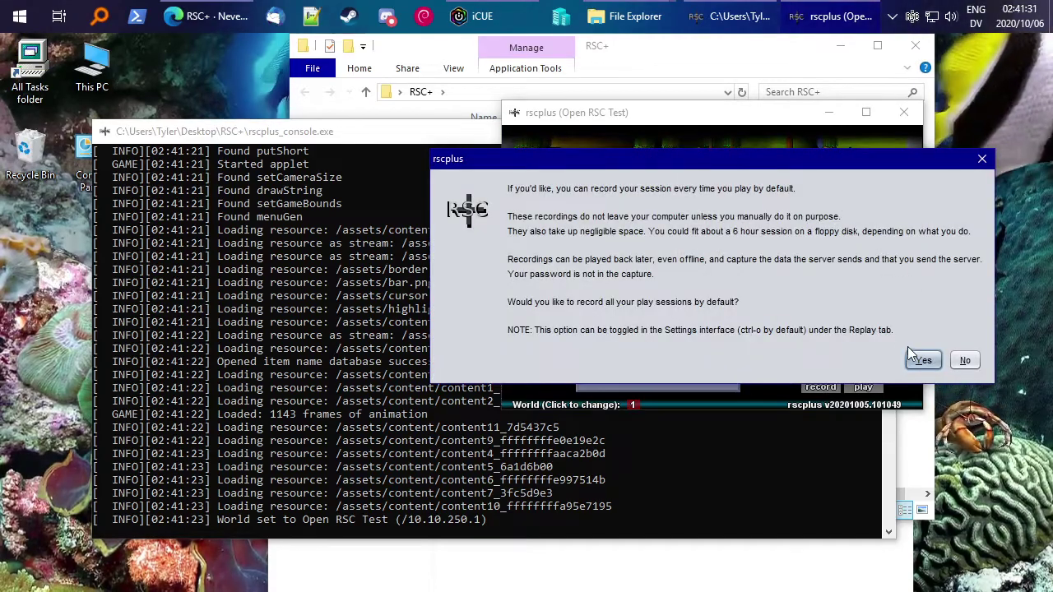
click(913, 358)
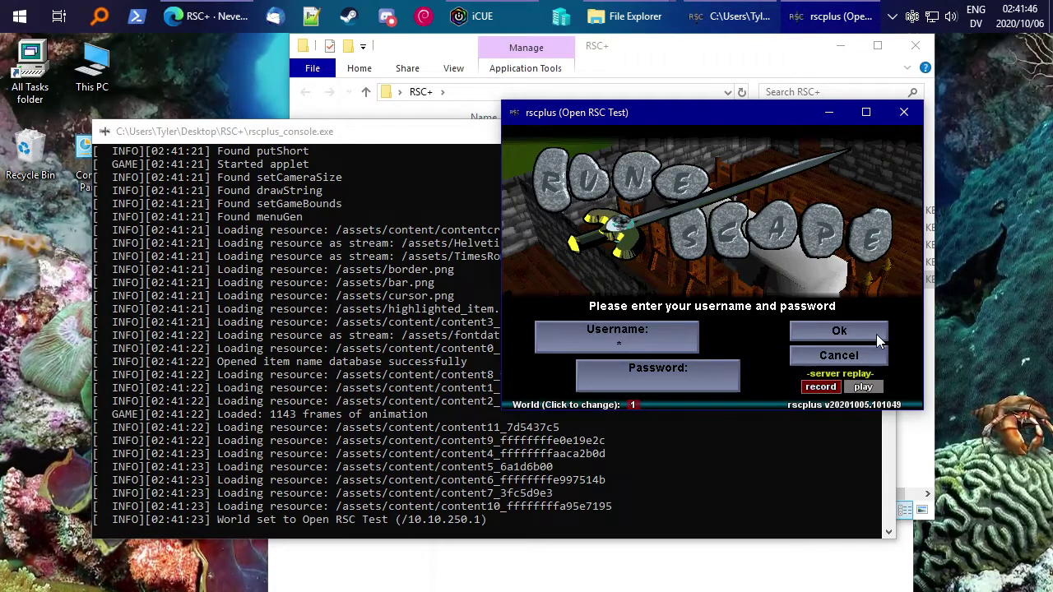
Try to log in to Open RSC Test with the account username and password, resubmitting the same credentials.
text(ggy)
key(Return)
text(XXXXXX)
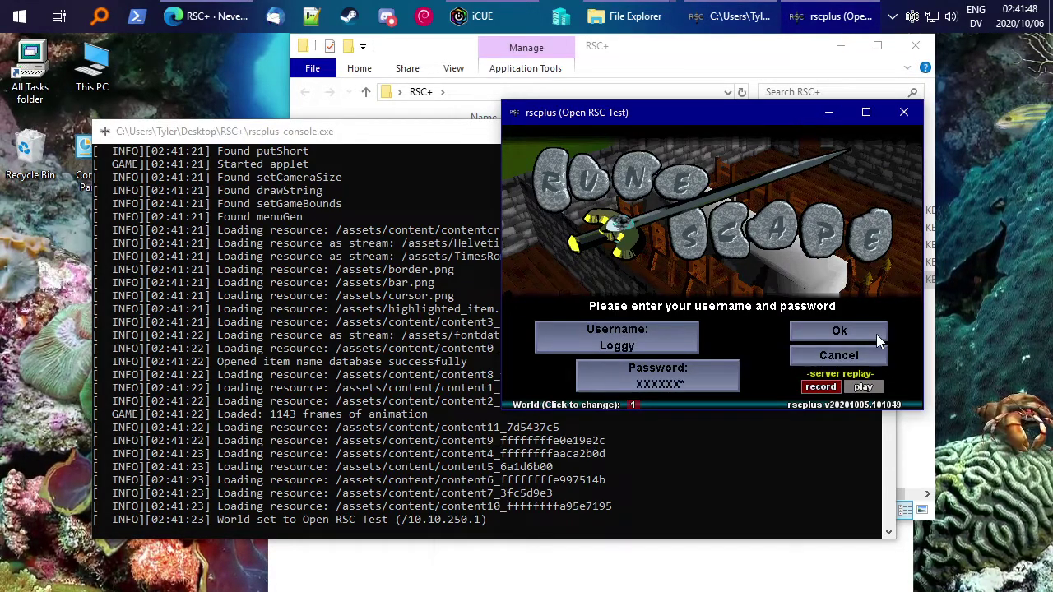
text(XXX)
key(Return)
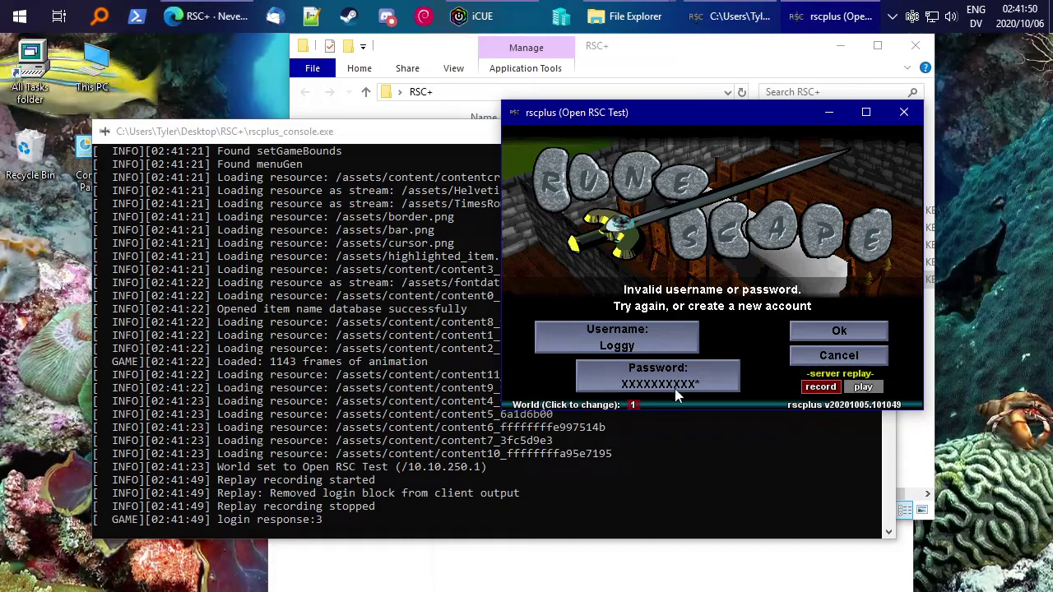
click(826, 332)
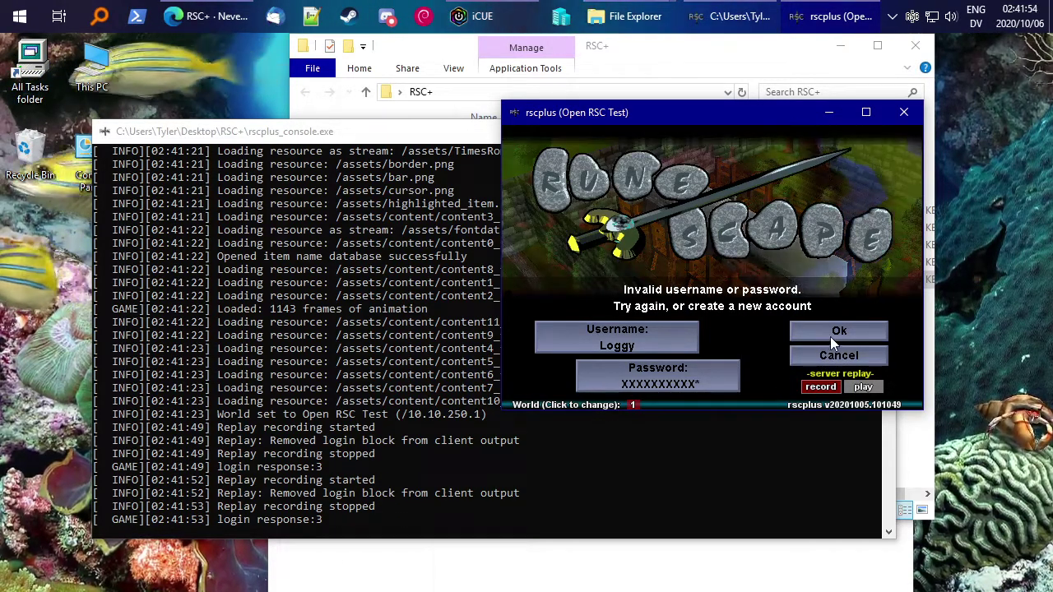
click(830, 335)
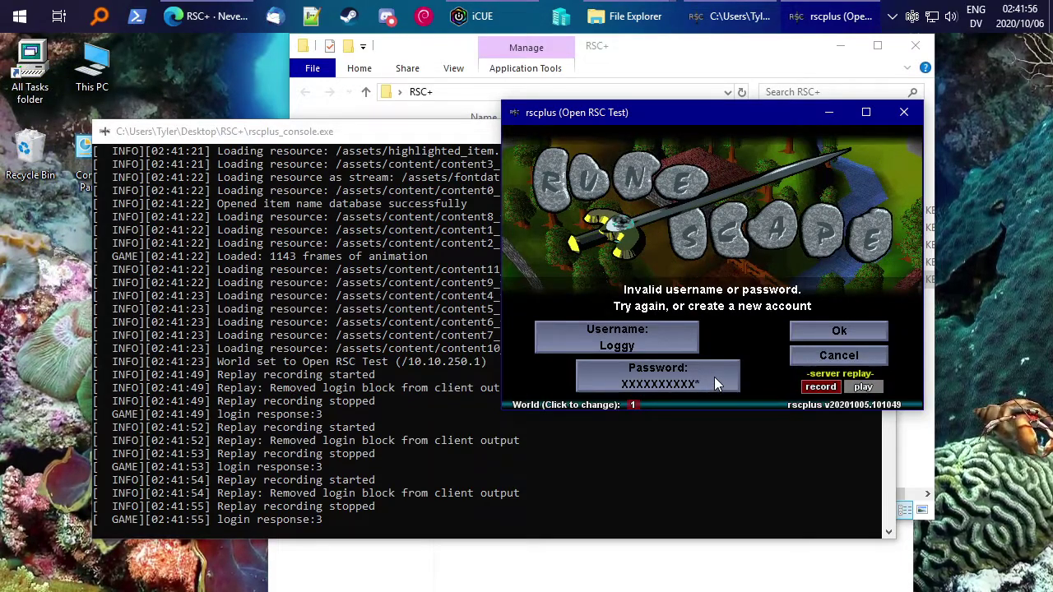
Clear the password field, re-enter the account password and log in to Open RSC Test.
key(BackSpace)
key(BackSpace)
key(BackSpace)
key(BackSpace)
key(BackSpace)
key(BackSpace)
key(BackSpace)
key(BackSpace)
key(BackSpace)
key(BackSpace)
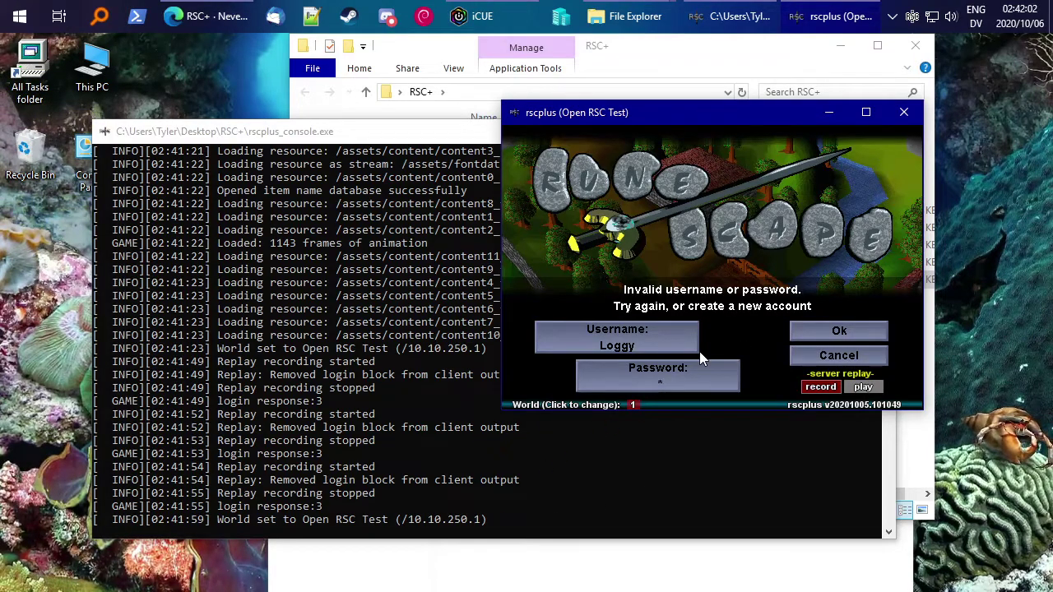
text(**********)
key(Return)
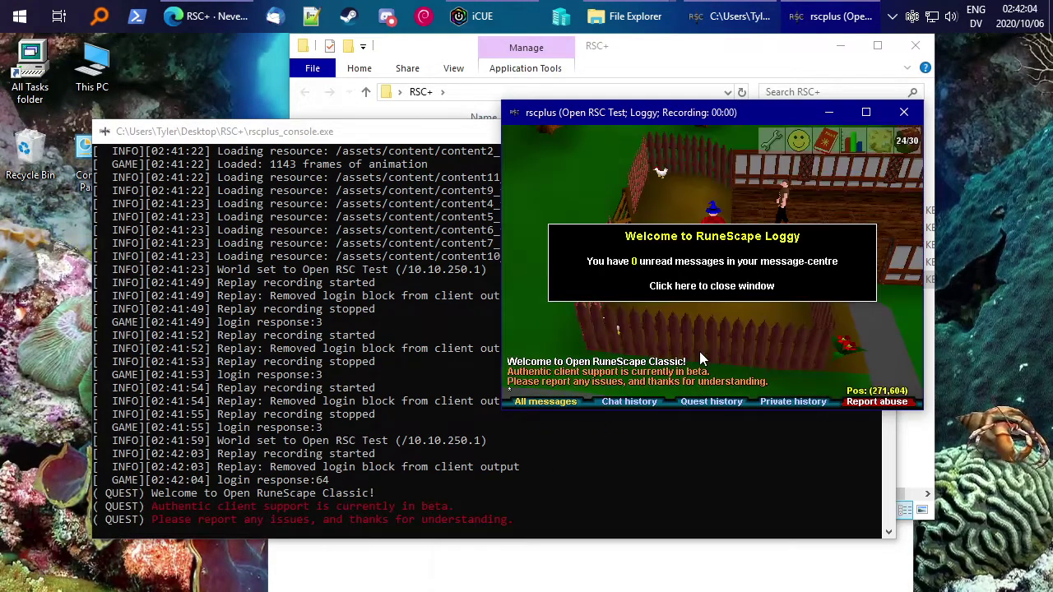
Dismiss the welcome message and rotate the game camera around the character.
click(735, 288)
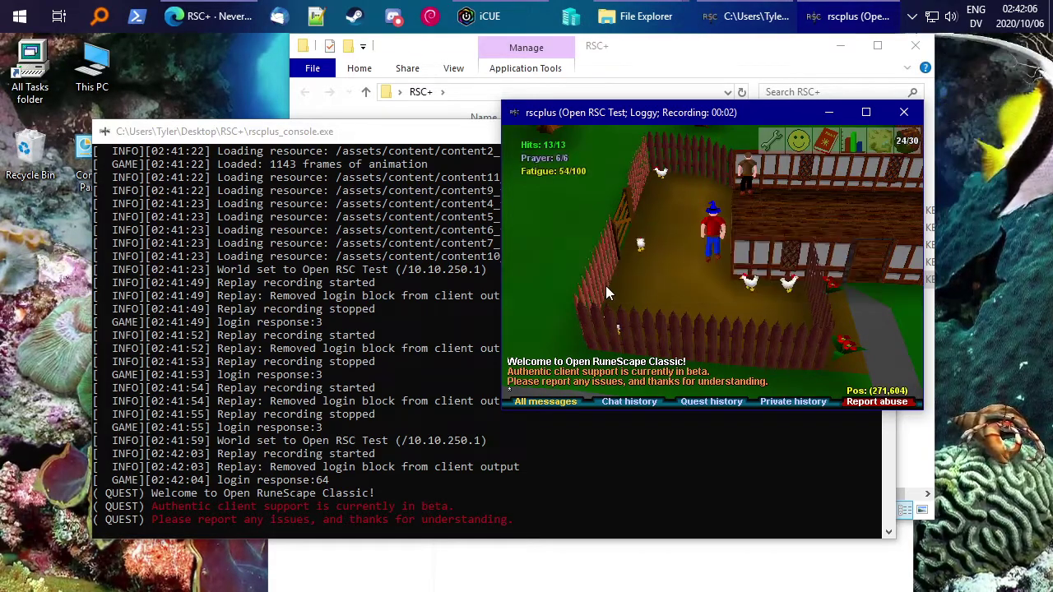
key(Left)
key(Left)
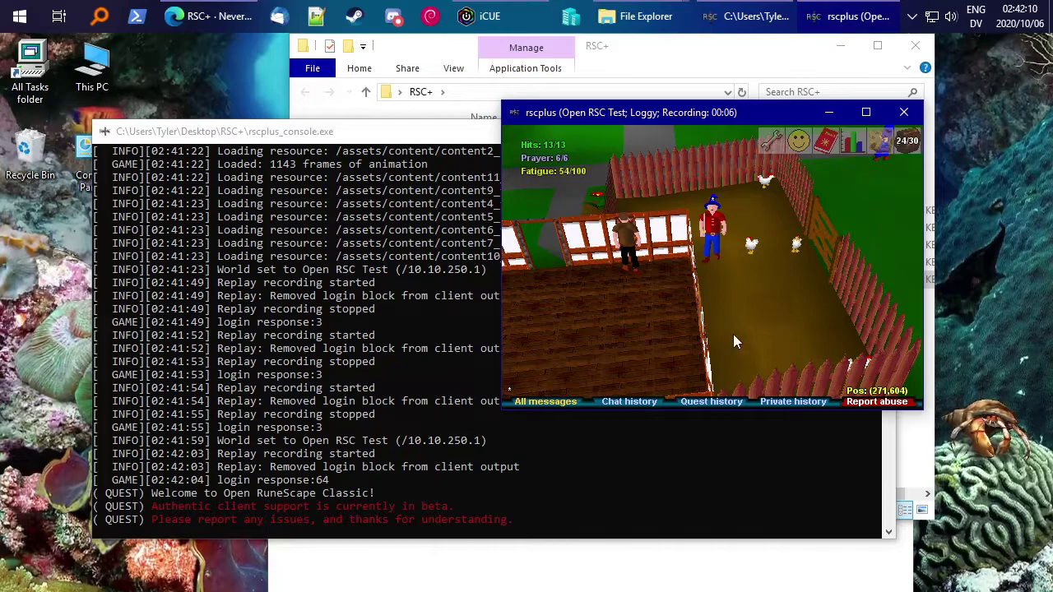
Walk the character around the fenced chicken pen beside the house, checking the surroundings from several camera angles.
key(Left)
key(Left)
click(705, 303)
key(Left)
key(Left)
key(Left)
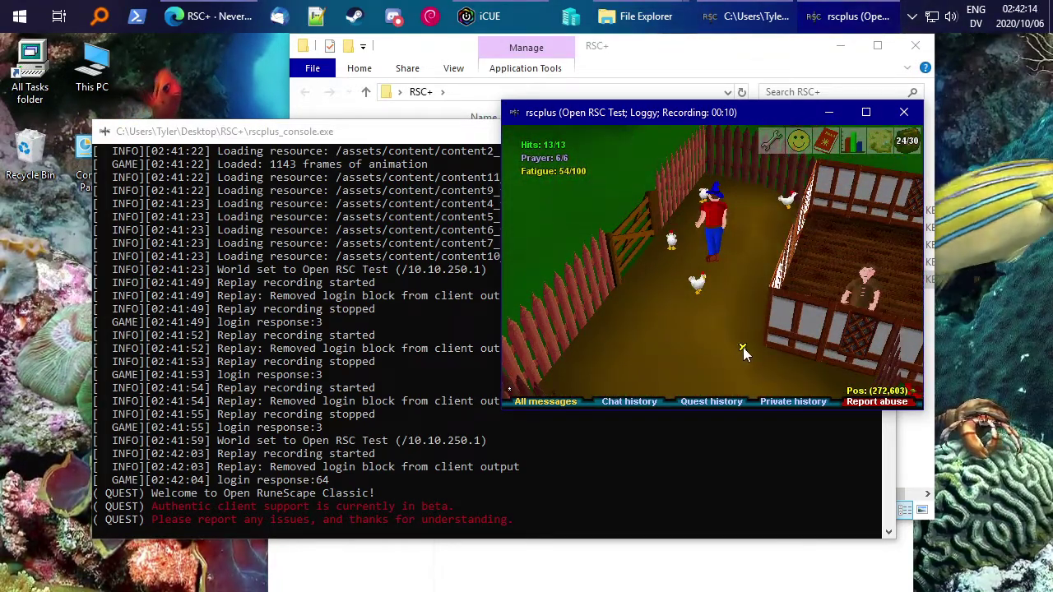
click(743, 347)
key(Left)
key(Left)
key(Left)
click(772, 260)
key(Left)
key(Left)
key(Left)
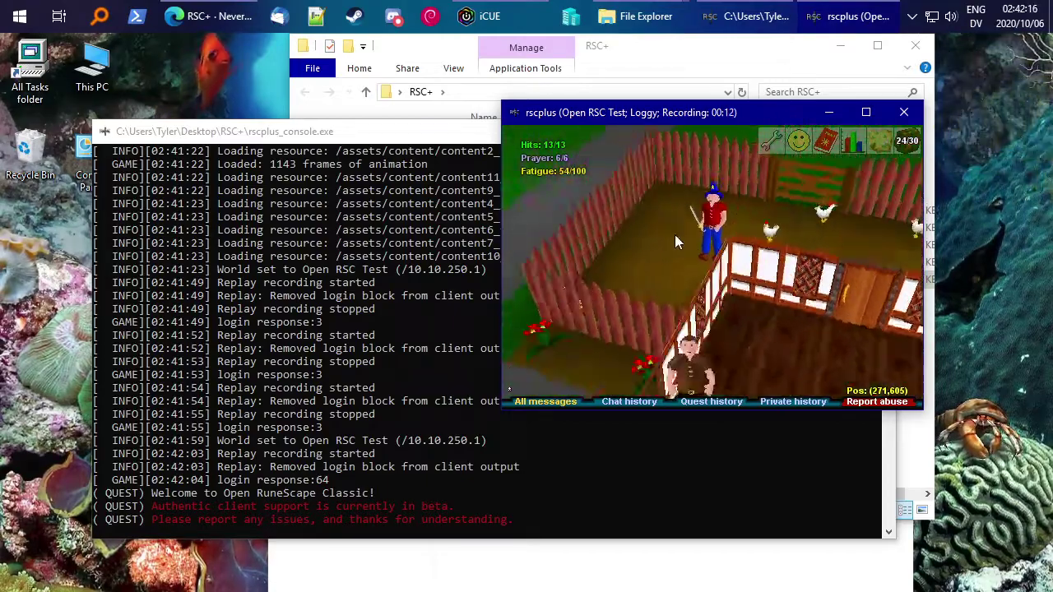
key(Left)
key(Left)
key(Left)
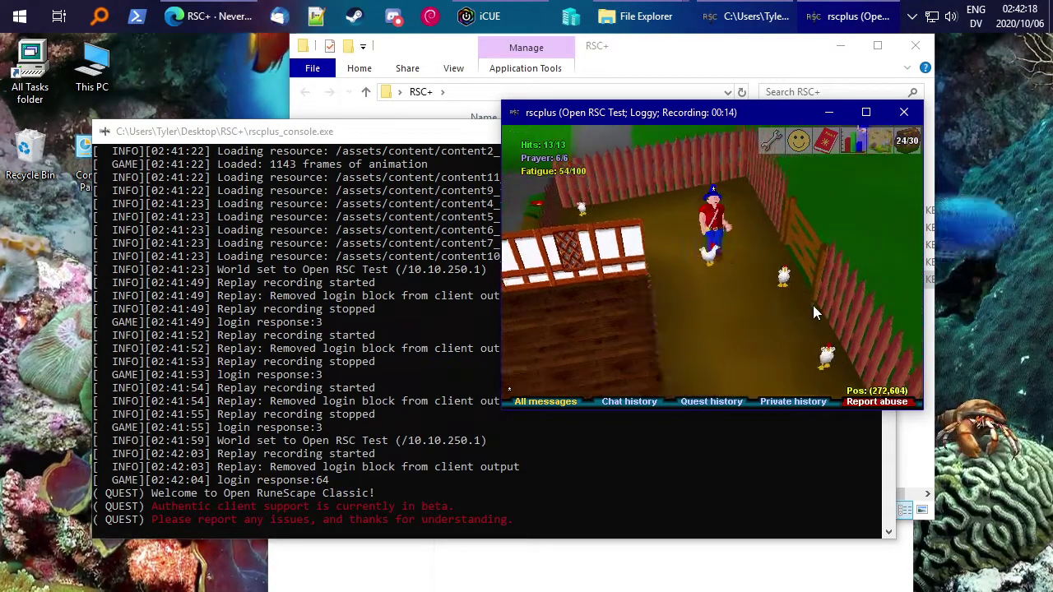
Attack a nearby chicken in the fenced pen and fight it until it is killed.
click(813, 305)
key(Left)
key(Left)
key(Left)
key(Left)
key(Left)
key(Left)
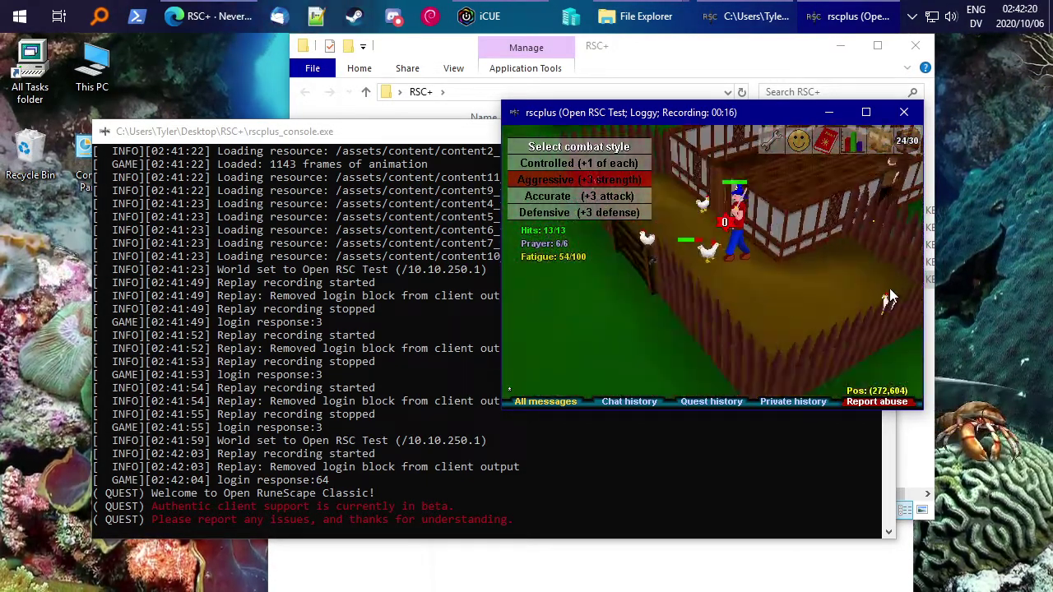
key(Left)
key(Left)
key(Left)
key(Left)
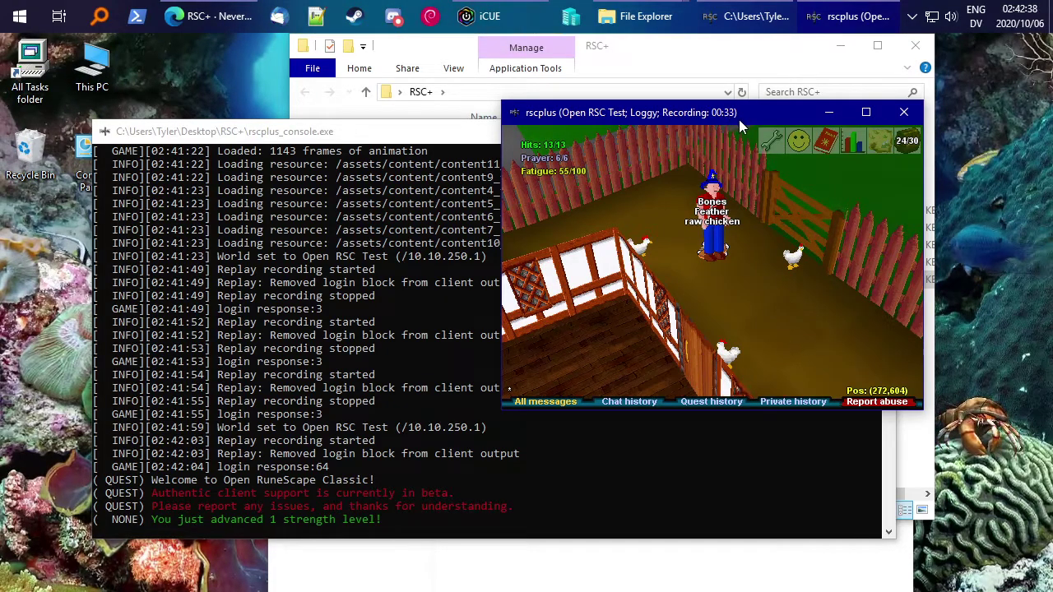
Examine the in-game options and the list of Magic spells.
mouse_move(766, 126)
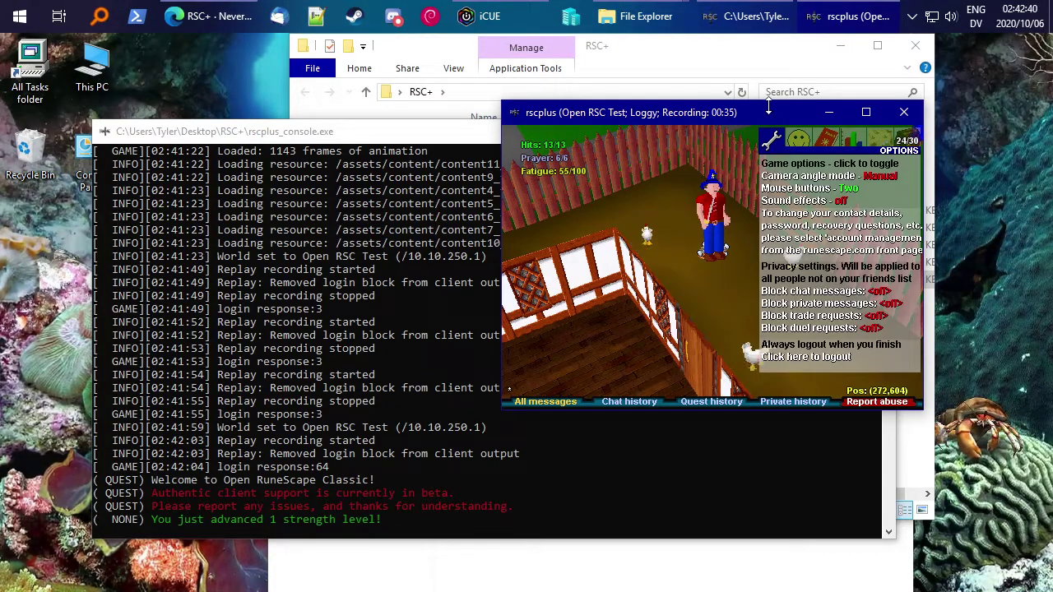
mouse_move(825, 139)
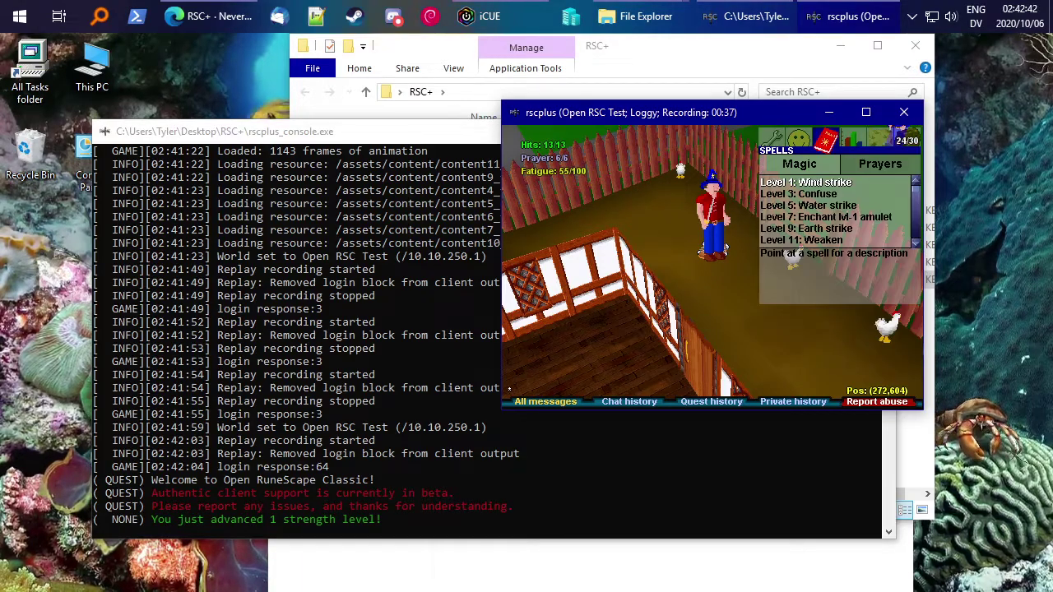